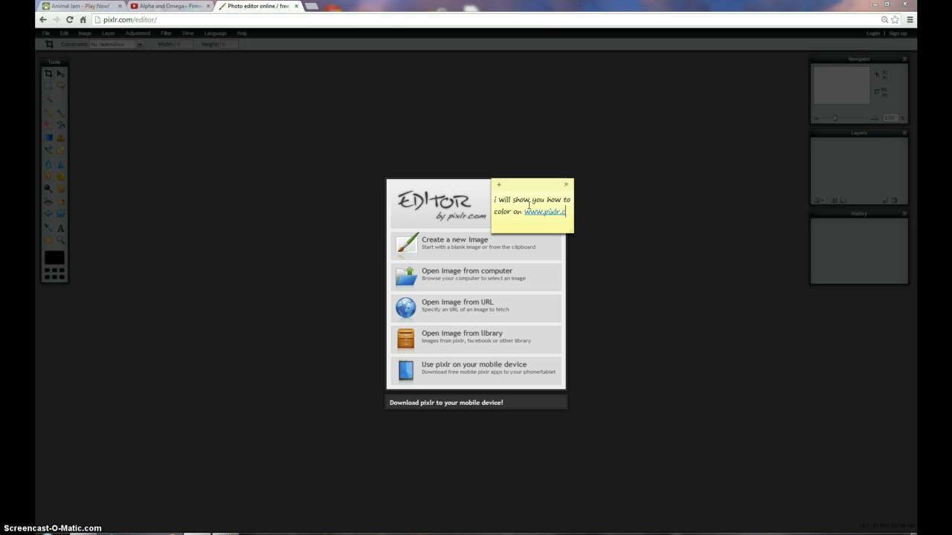
{"action": "type", "text": "om"}
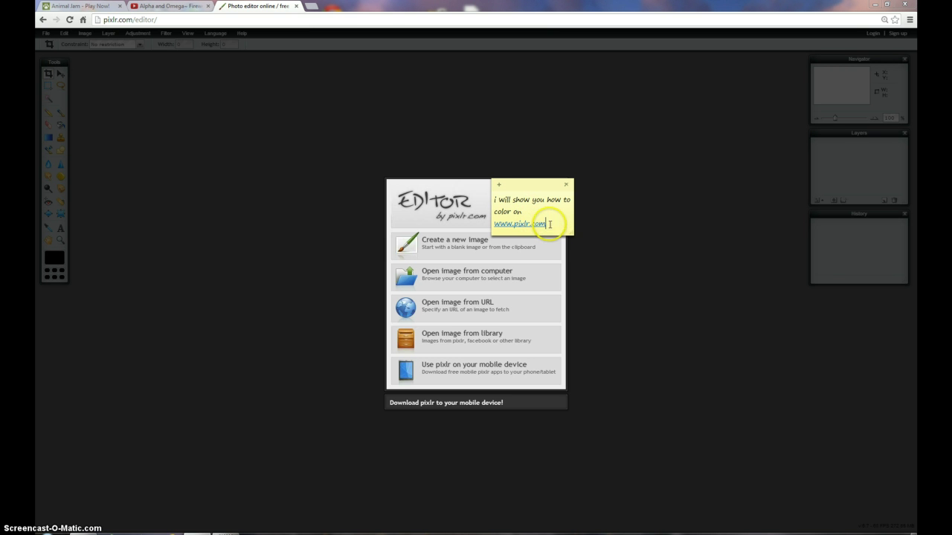
{"action": "left_click_drag", "start_coordinate": [548, 223], "coordinate": [480, 193]}
{"action": "key", "text": "BackSpace"}
- Open the god_wolf premade picture and you-love-like-told-funny.jpg from the computer's picture folder
{"action": "left_click", "coordinate": [406, 276]}
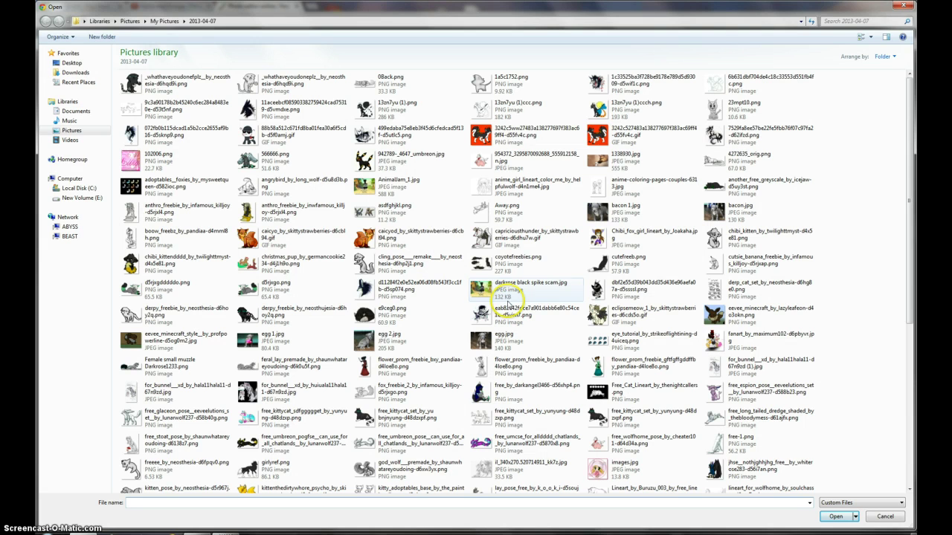
{"action": "double_click", "coordinate": [407, 476]}
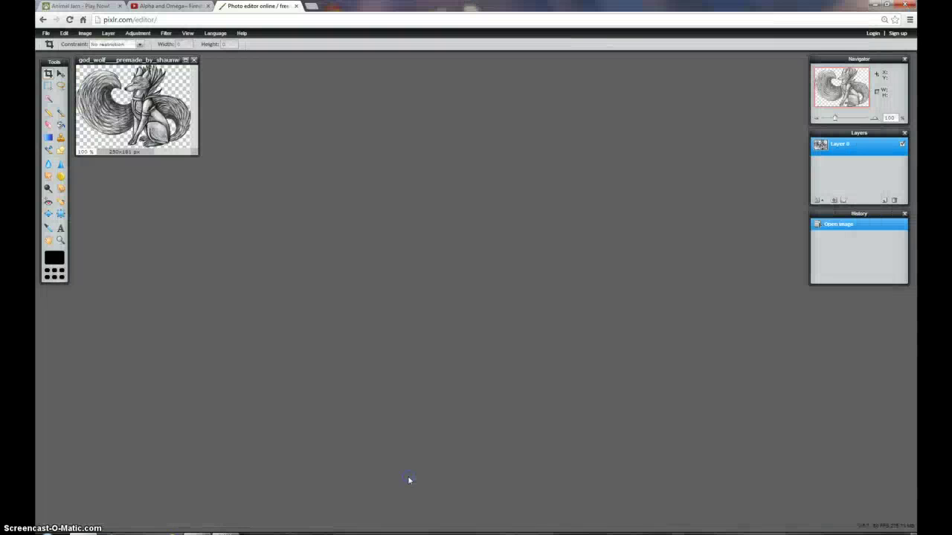
{"action": "left_click", "coordinate": [46, 35]}
{"action": "left_click", "coordinate": [70, 53]}
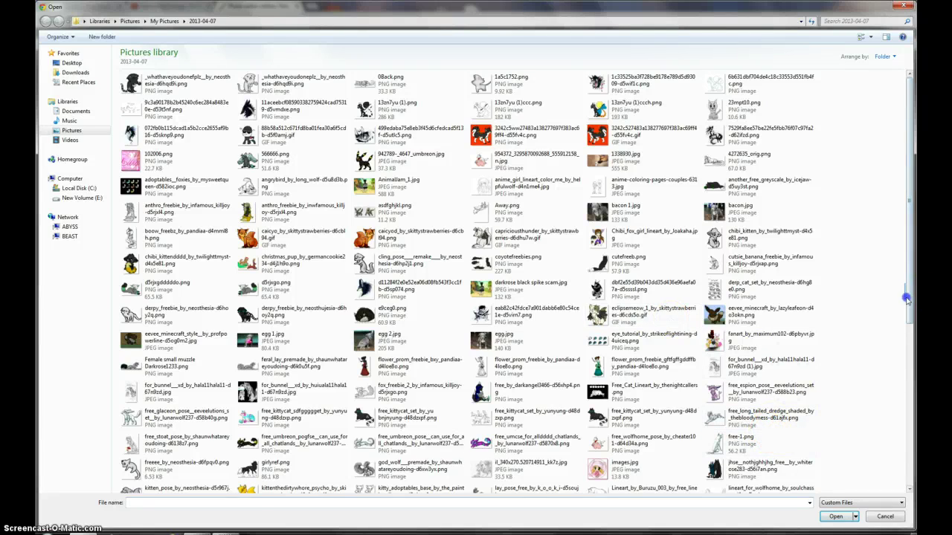
{"action": "left_click_drag", "start_coordinate": [906, 297], "coordinate": [882, 485]}
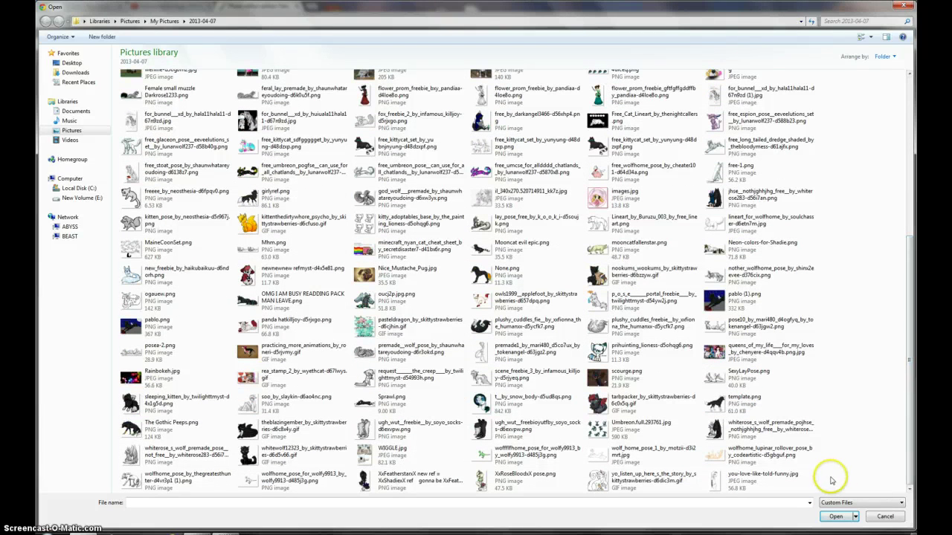
{"action": "left_click", "coordinate": [754, 484]}
{"action": "double_click", "coordinate": [754, 484]}
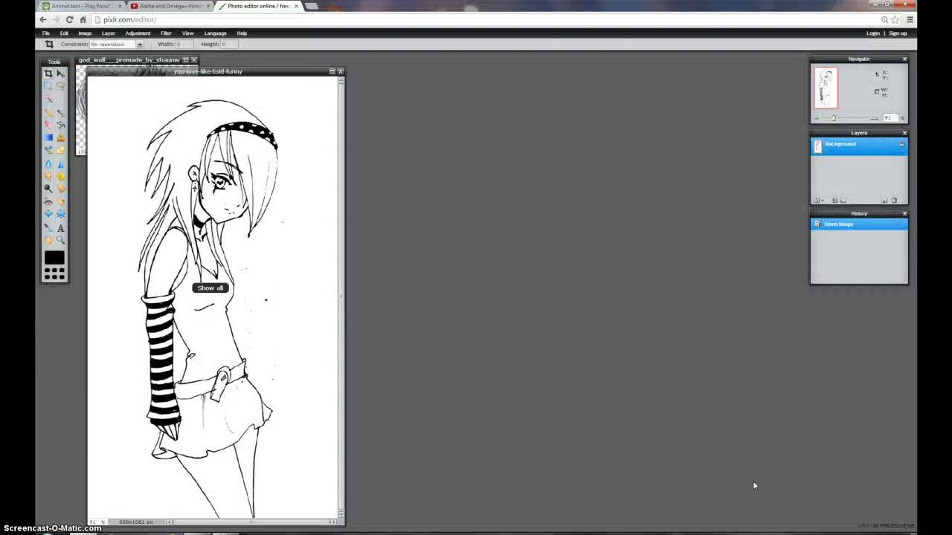
- Open the line art of the lying wolf with a book from the computer
{"action": "left_click", "coordinate": [46, 33]}
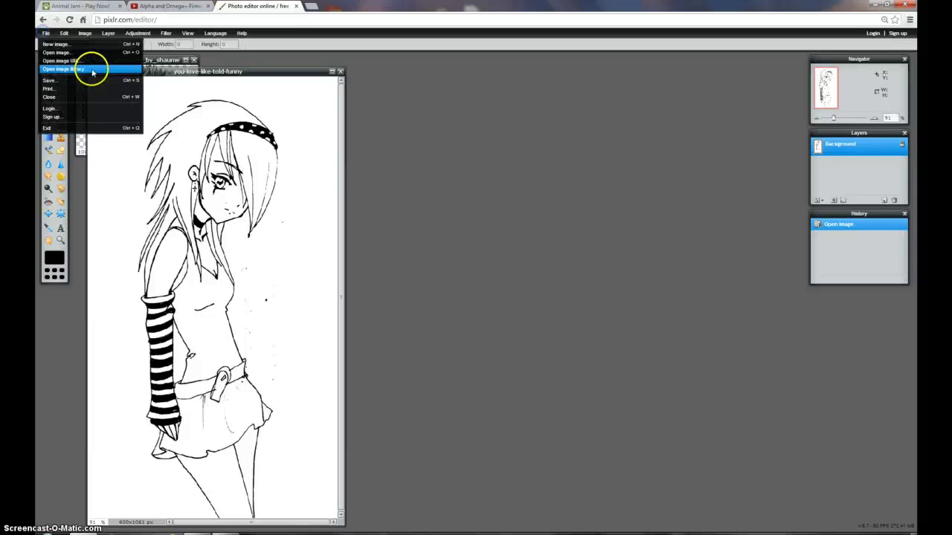
{"action": "left_click", "coordinate": [73, 53]}
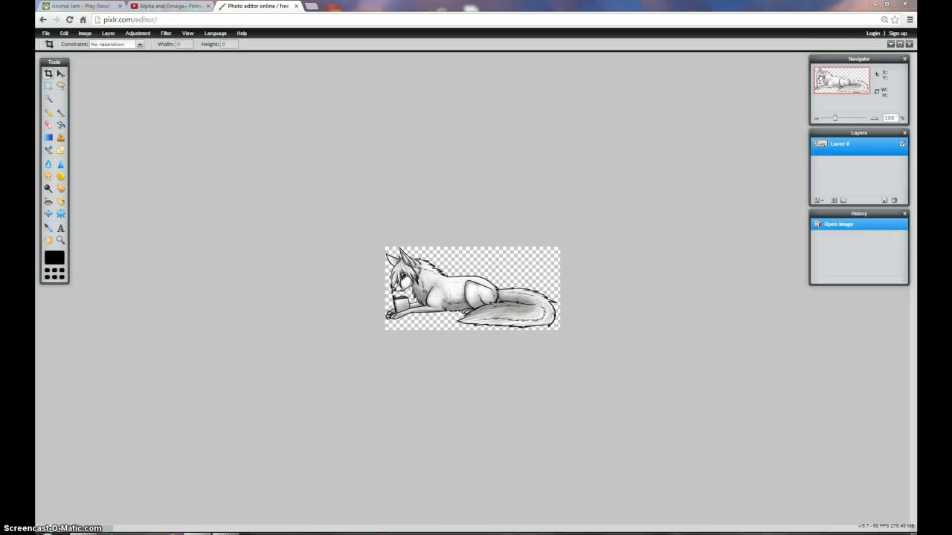
- Place a sticky note reading "alright so the pose will be this <----" beside the wolf and delete it
{"action": "left_click", "coordinate": [198, 533]}
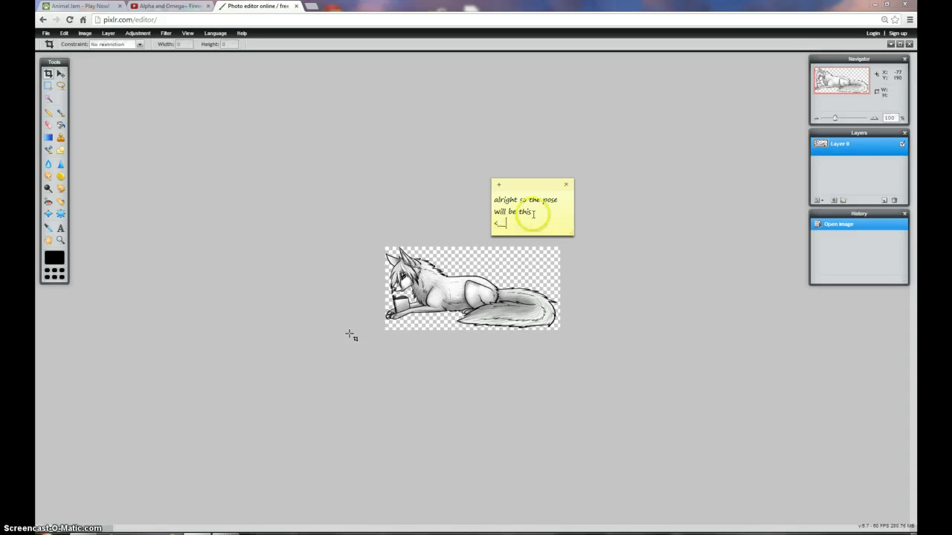
{"action": "left_click_drag", "start_coordinate": [533, 186], "coordinate": [618, 286]}
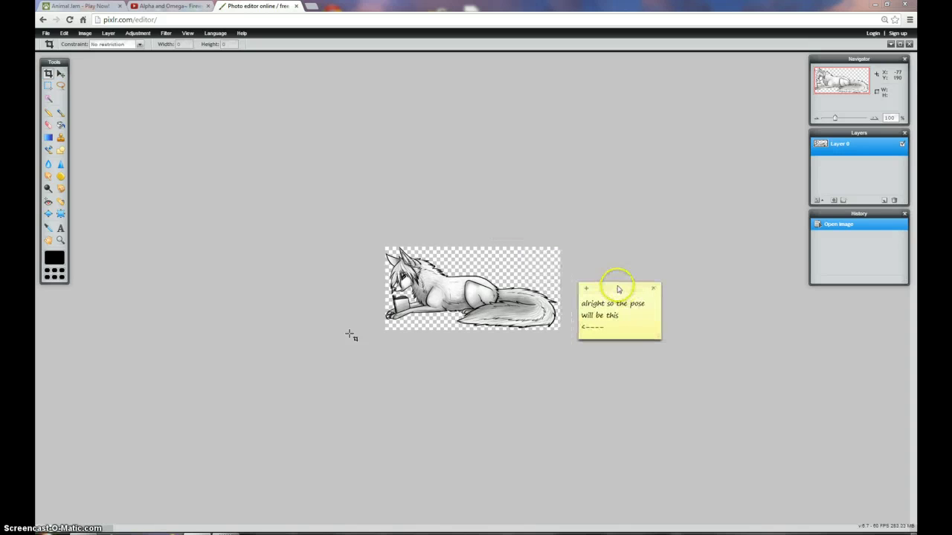
{"action": "left_click", "coordinate": [653, 287]}
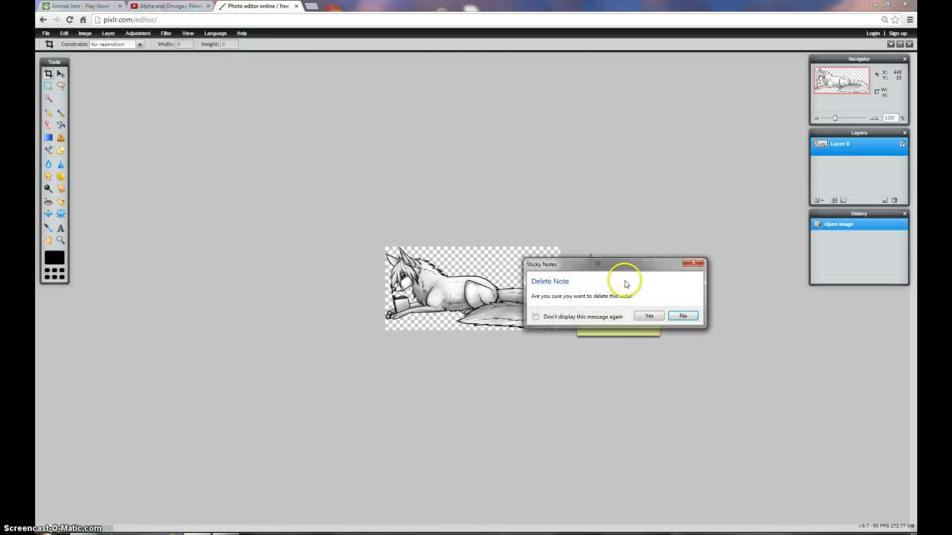
{"action": "left_click", "coordinate": [648, 315]}
- Switch to Animal Jam, send the chat message "recording again XD" and open the emotes
{"action": "left_click", "coordinate": [67, 6]}
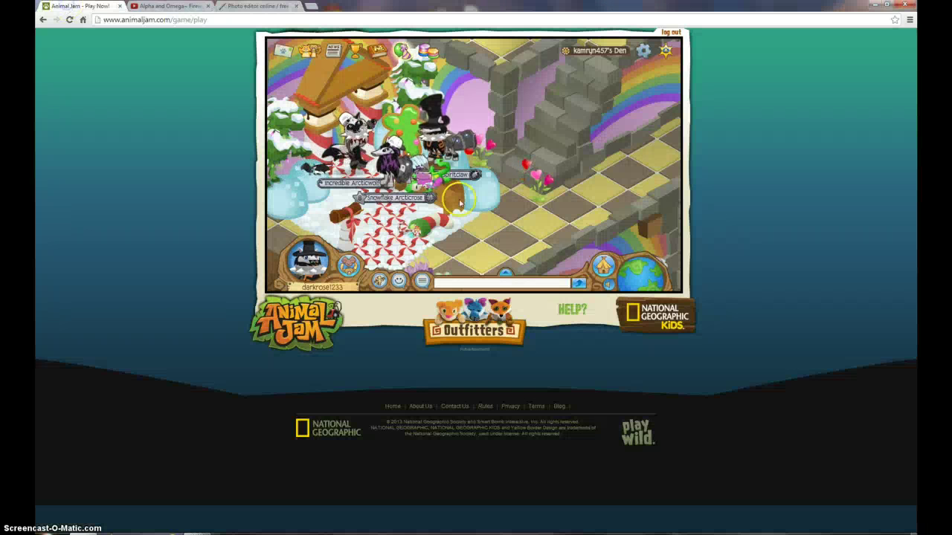
{"action": "left_click", "coordinate": [484, 224]}
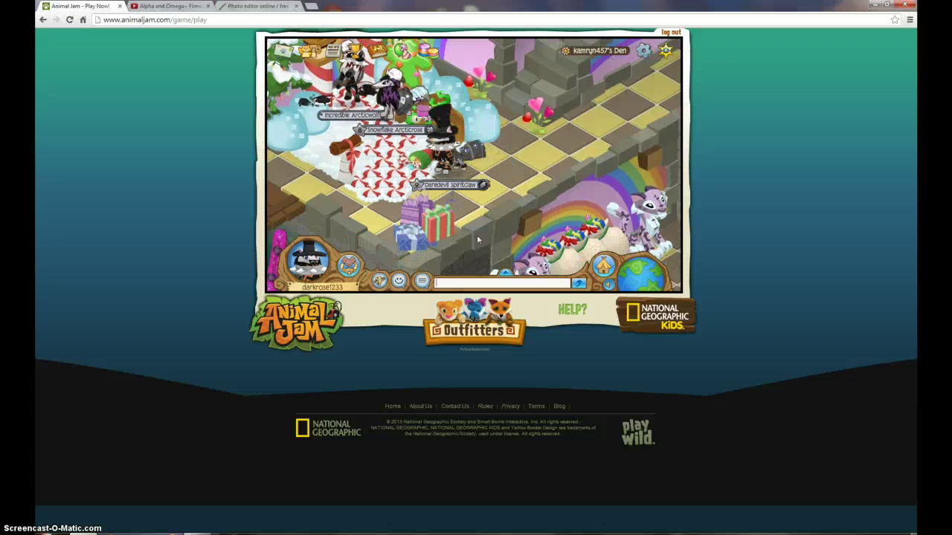
{"action": "left_click", "coordinate": [485, 265]}
{"action": "type", "text": "recordi"}
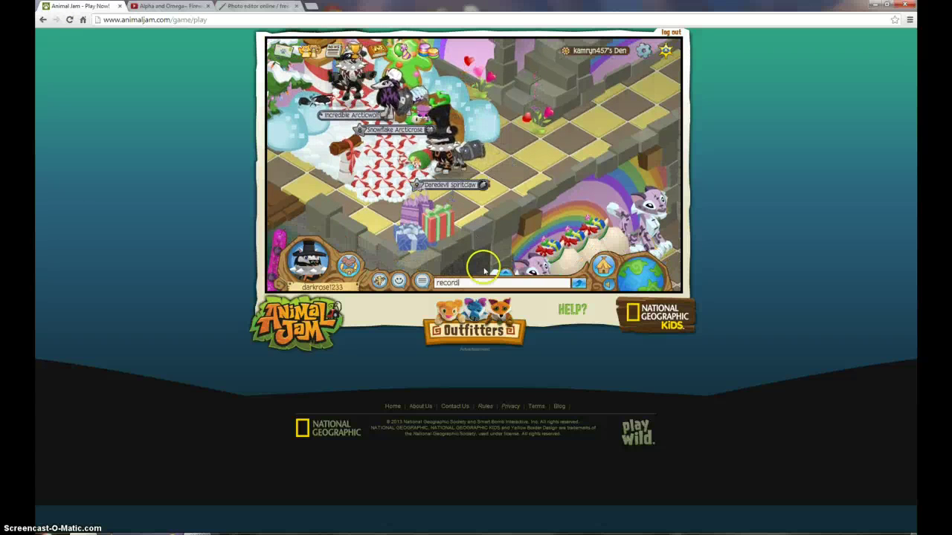
{"action": "type", "text": "ng again XD"}
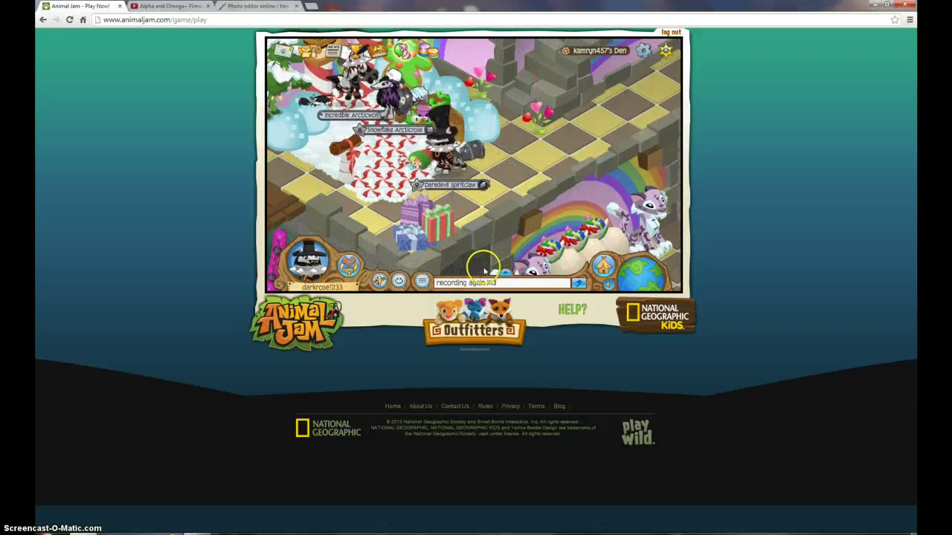
{"action": "key", "text": "Return"}
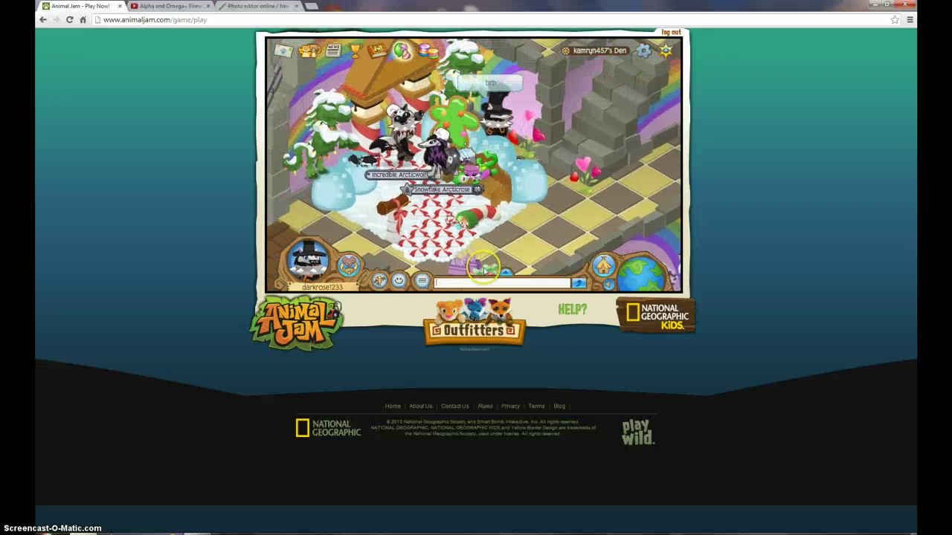
{"action": "left_click", "coordinate": [398, 280]}
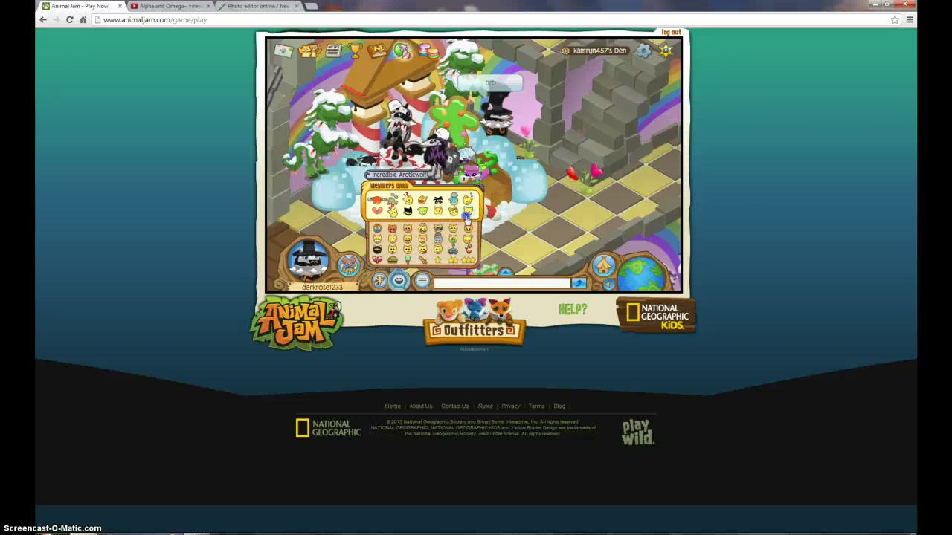
- Return to the Pixlr editor and enlarge the wolf image to 340%
{"action": "left_click", "coordinate": [256, 5]}
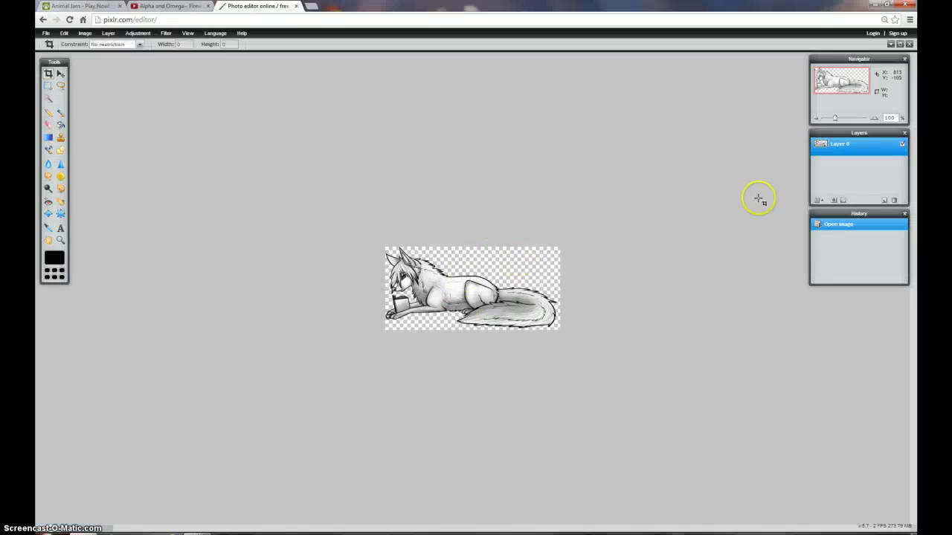
{"action": "left_click_drag", "start_coordinate": [834, 117], "coordinate": [845, 117]}
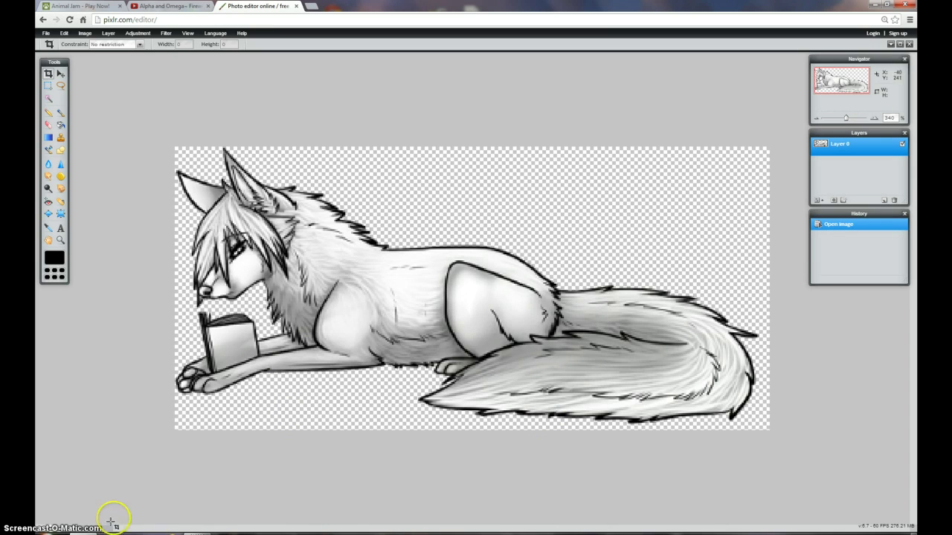
{"action": "mouse_move", "coordinate": [592, 7]}
{"action": "left_mouse_down"}
{"action": "mouse_move", "coordinate": [618, 62]}
{"action": "mouse_move", "coordinate": [612, 175]}
{"action": "mouse_move", "coordinate": [637, 63]}
{"action": "mouse_move", "coordinate": [635, 14]}
{"action": "mouse_move", "coordinate": [661, 10]}
{"action": "mouse_move", "coordinate": [656, 92]}
{"action": "mouse_move", "coordinate": [627, 4]}
{"action": "mouse_move", "coordinate": [590, 10]}
{"action": "left_mouse_up"}
- Create a sticky note reading "so you click this ^ edit" and place it directly below the word Edit
{"action": "left_click", "coordinate": [34, 527]}
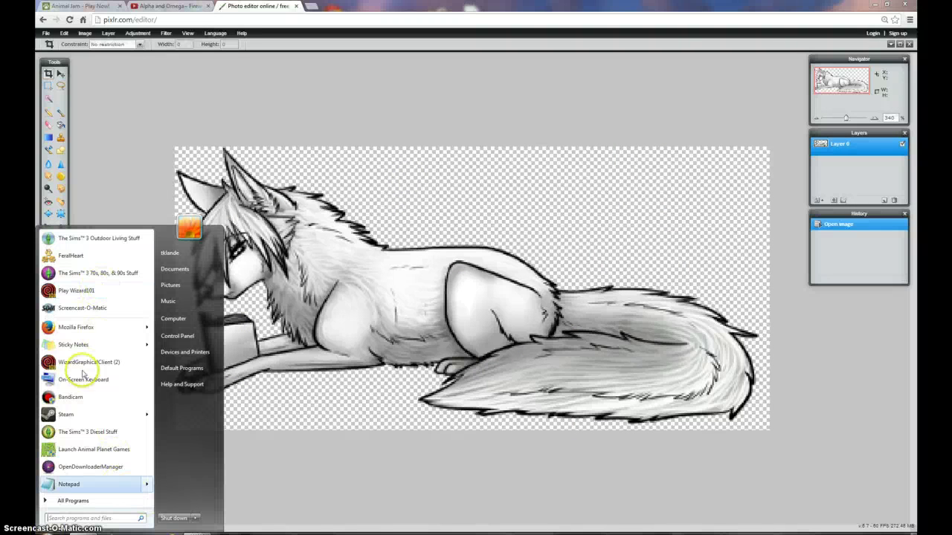
{"action": "left_click", "coordinate": [78, 344]}
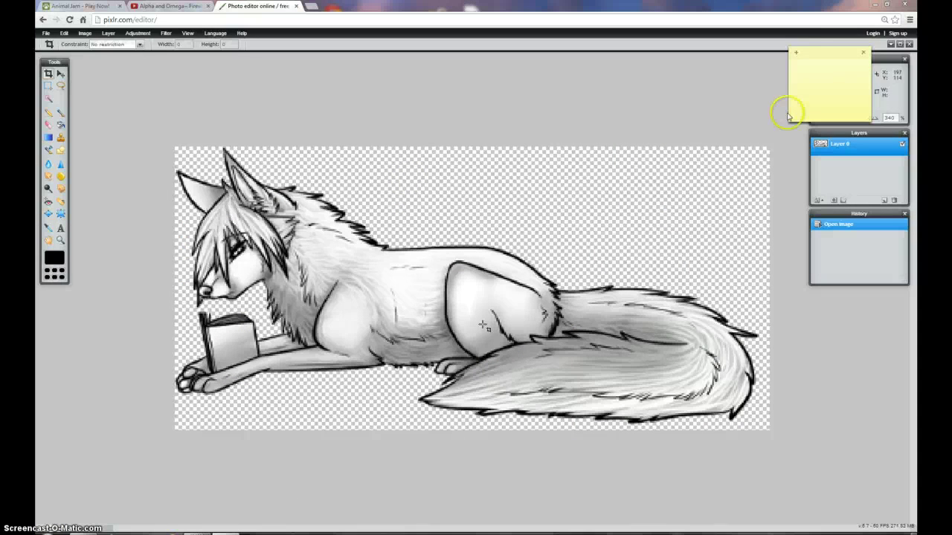
{"action": "left_click_drag", "start_coordinate": [788, 116], "coordinate": [714, 217]}
{"action": "left_click", "coordinate": [787, 157]}
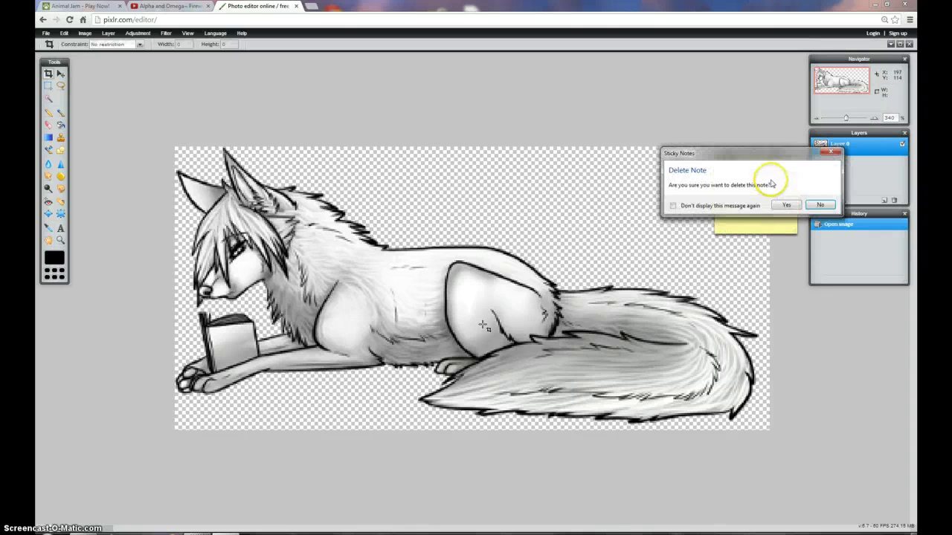
{"action": "left_click", "coordinate": [818, 206]}
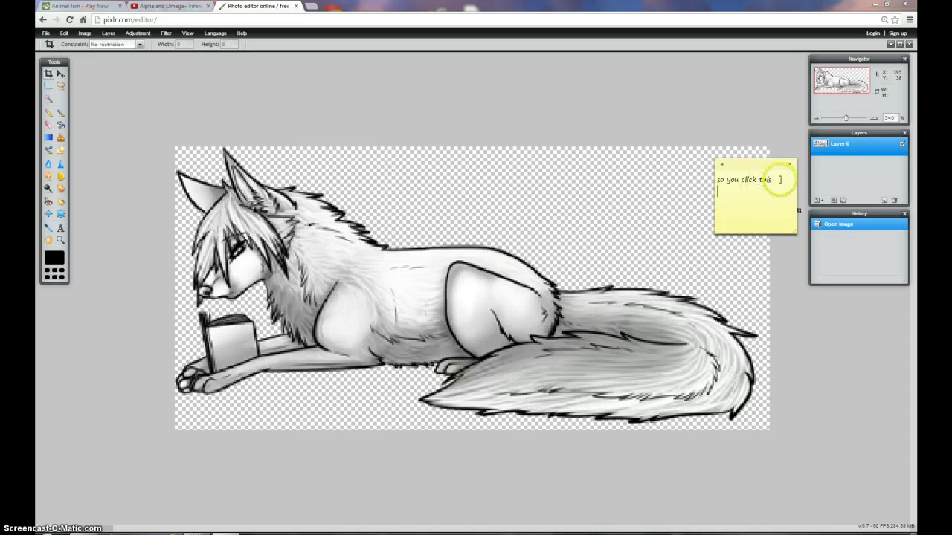
{"action": "left_click", "coordinate": [773, 184]}
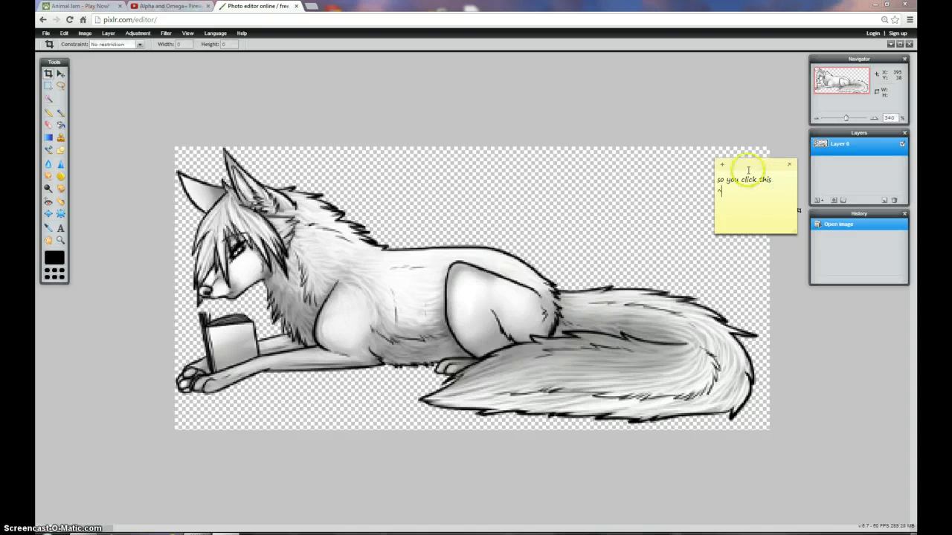
{"action": "left_click_drag", "start_coordinate": [748, 169], "coordinate": [88, 49]}
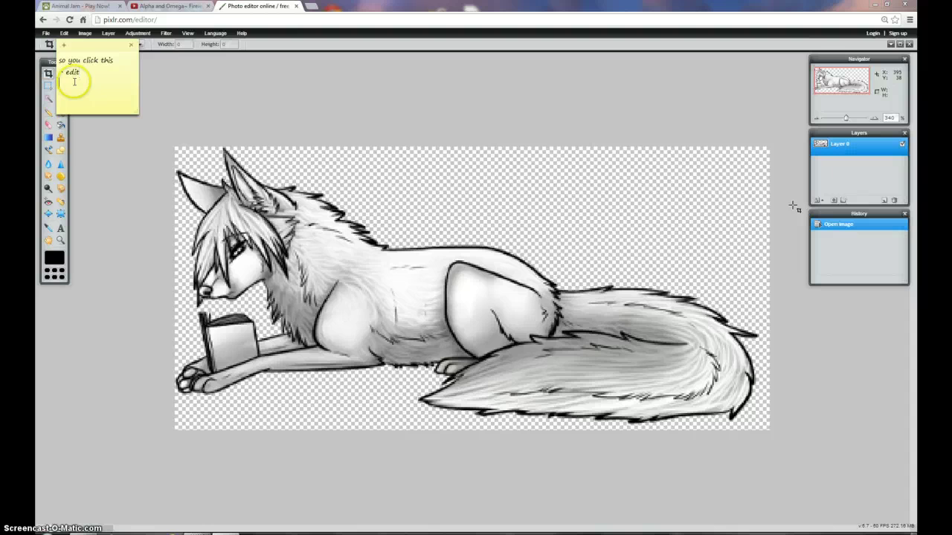
- Move the sticky note off the displayed Edit commands and erase its text
{"action": "left_click", "coordinate": [64, 33]}
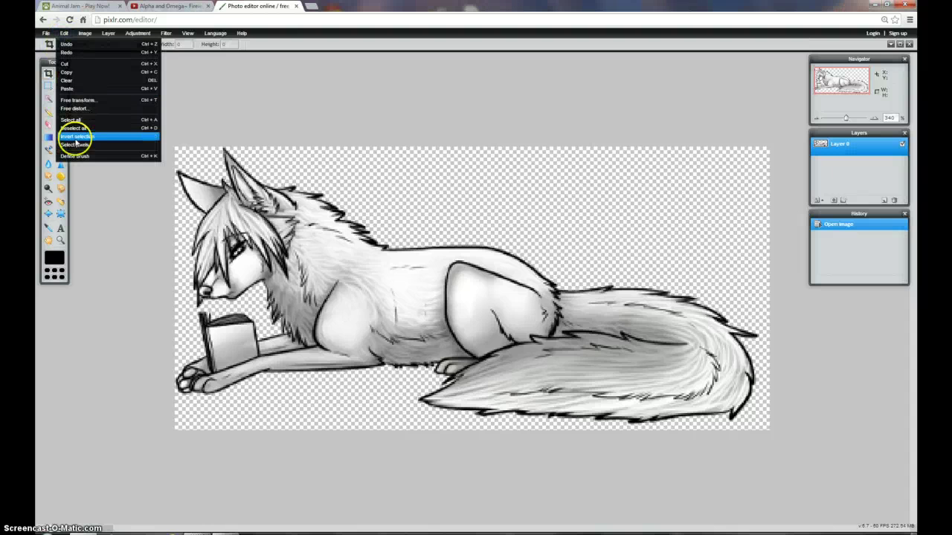
{"action": "key", "text": "alt+Tab"}
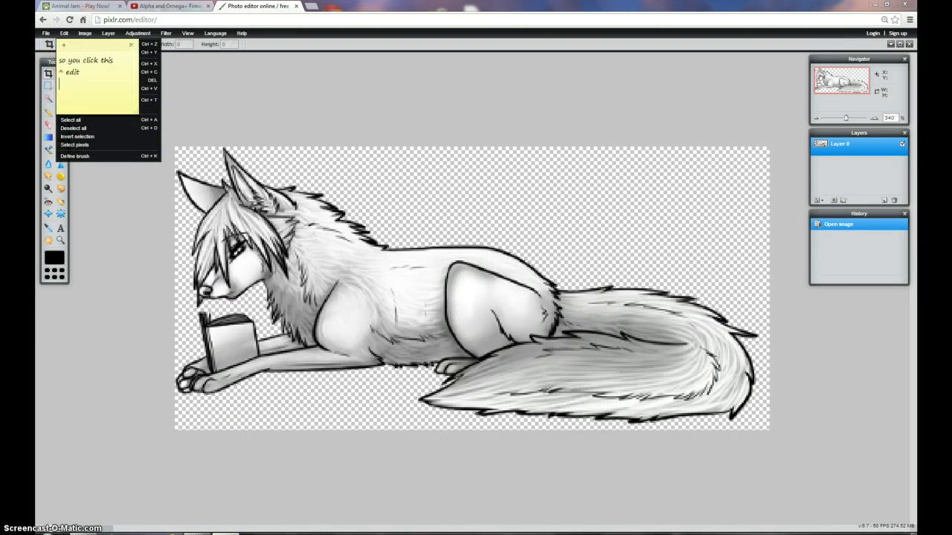
{"action": "left_click_drag", "start_coordinate": [85, 46], "coordinate": [199, 108]}
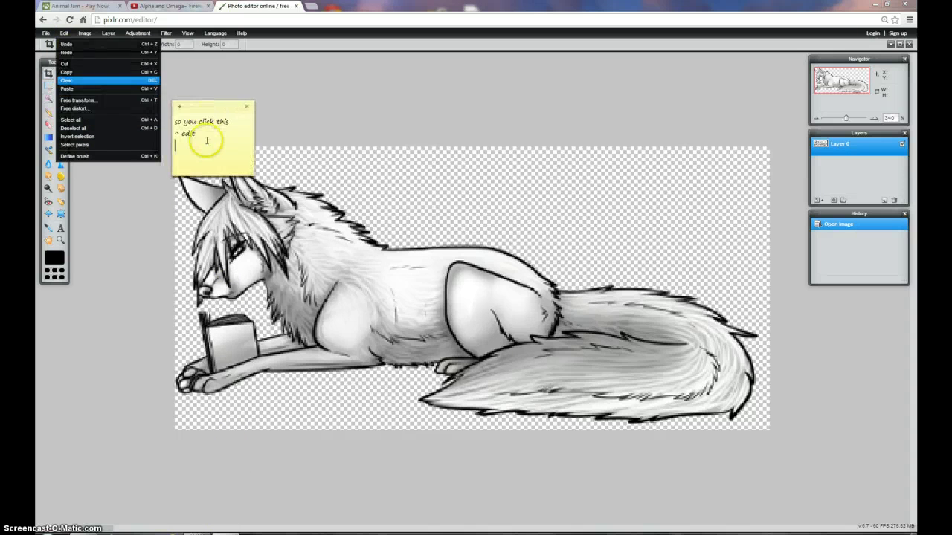
{"action": "left_click_drag", "start_coordinate": [207, 140], "coordinate": [156, 115]}
{"action": "key", "text": "BackSpace"}
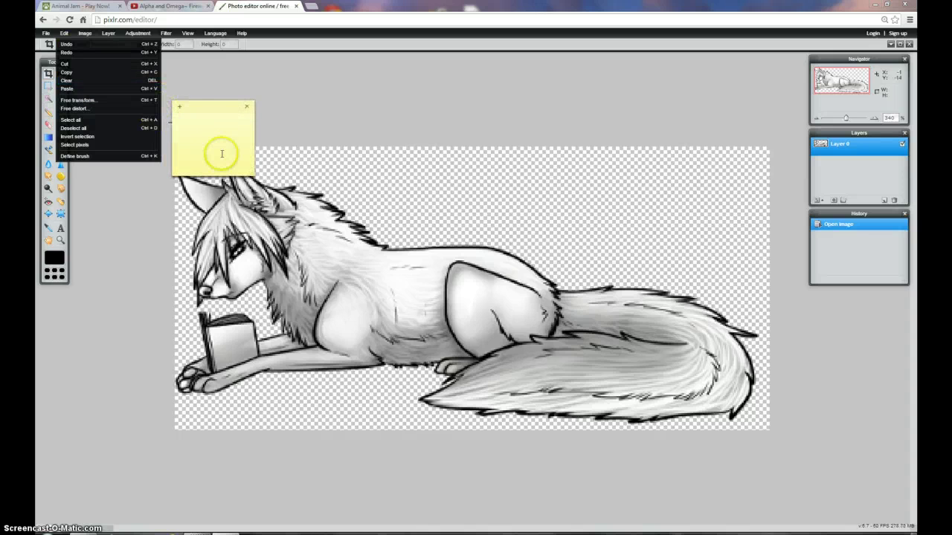
- Mark the Select pixels command with the note text "<---" and select the wolf layer's pixels
{"action": "type", "text": "<---"}
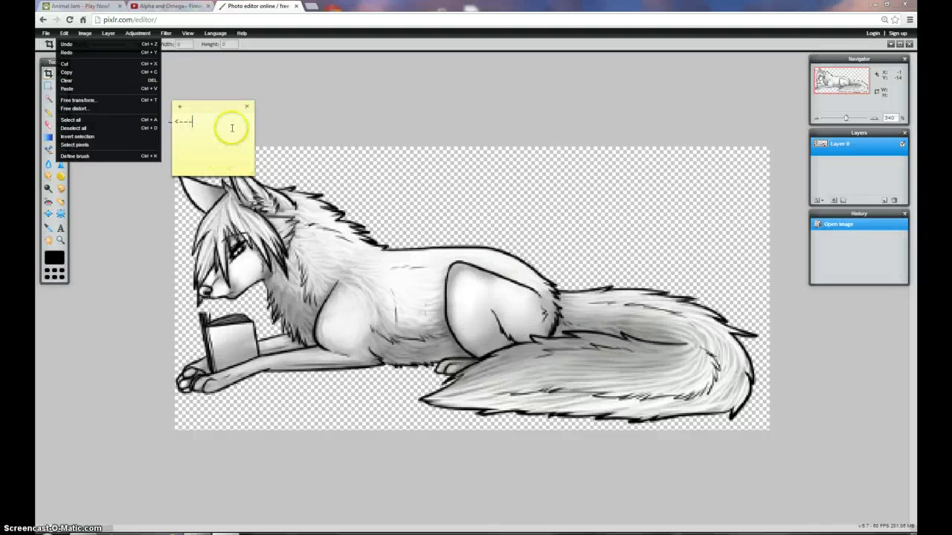
{"action": "left_click_drag", "start_coordinate": [215, 112], "coordinate": [137, 137]}
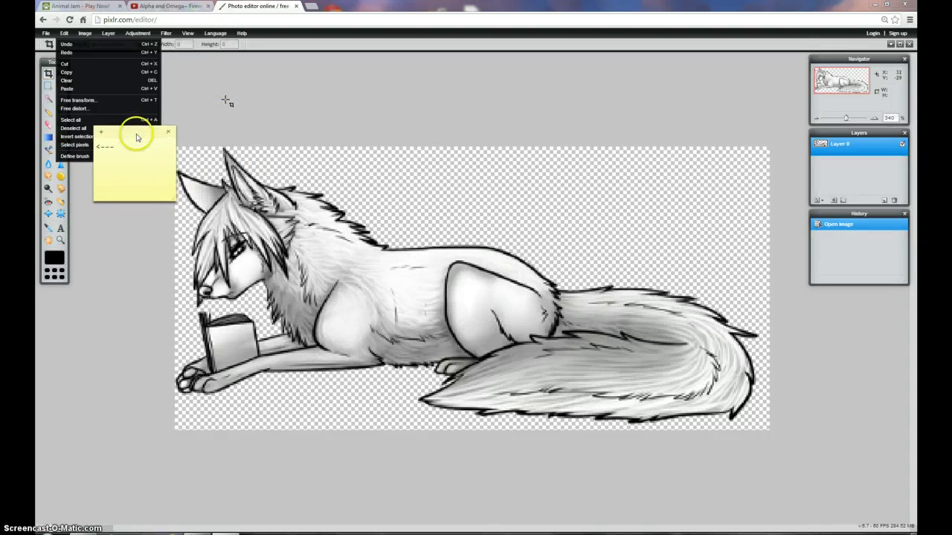
{"action": "left_click", "coordinate": [78, 145]}
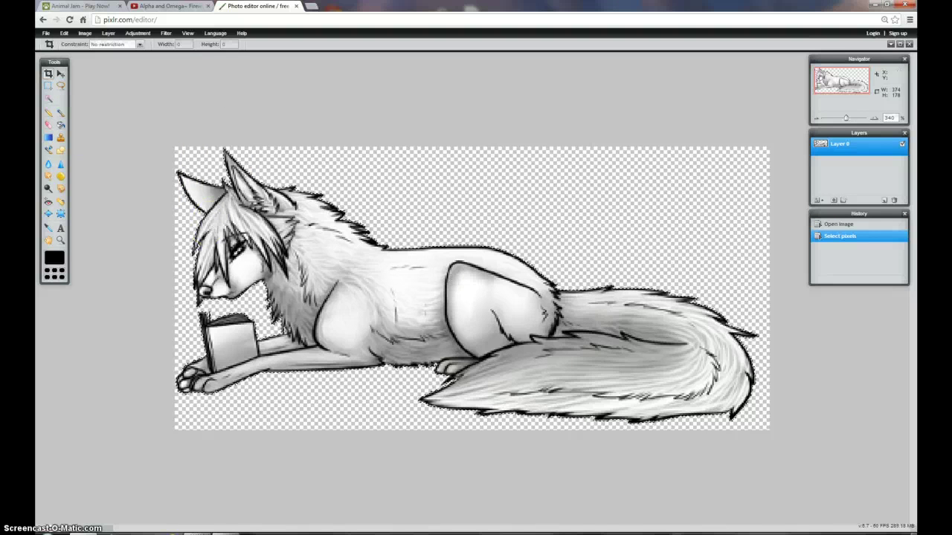
- Change the sticky note's text to "then this ^" and place it just beneath the layer controls
{"action": "key", "text": "alt+Tab"}
{"action": "left_click_drag", "start_coordinate": [116, 148], "coordinate": [45, 135]}
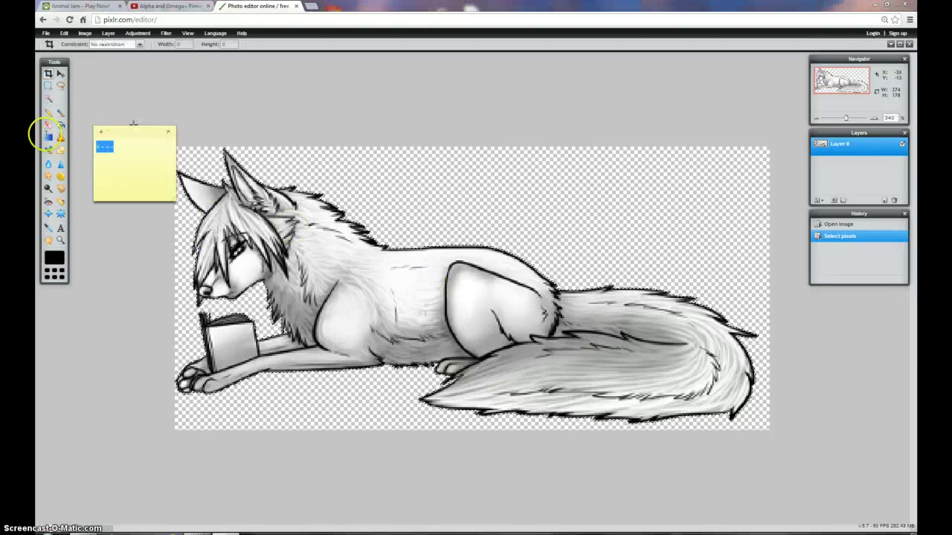
{"action": "left_click_drag", "start_coordinate": [126, 127], "coordinate": [866, 233]}
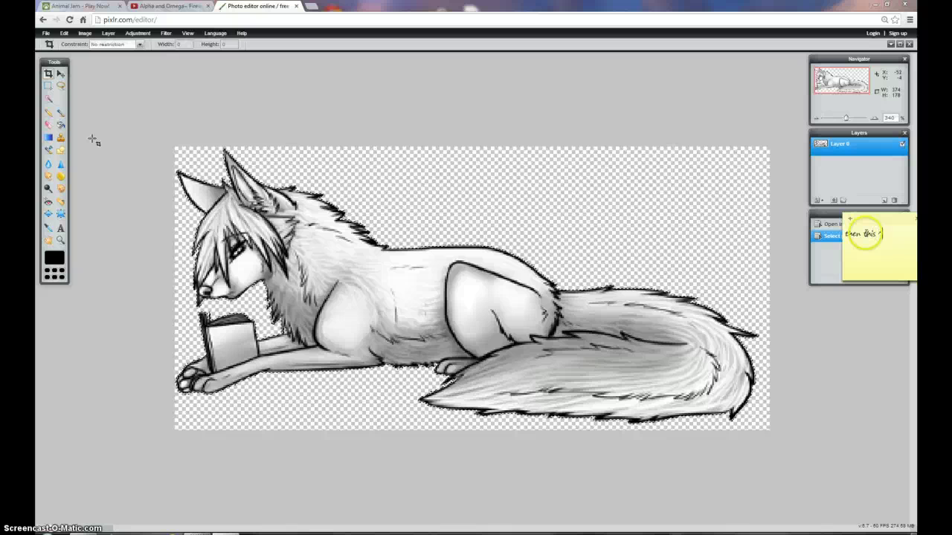
{"action": "mouse_move", "coordinate": [869, 217]}
{"action": "left_mouse_down"}
{"action": "mouse_move", "coordinate": [874, 201]}
{"action": "mouse_move", "coordinate": [870, 209]}
{"action": "left_mouse_up"}
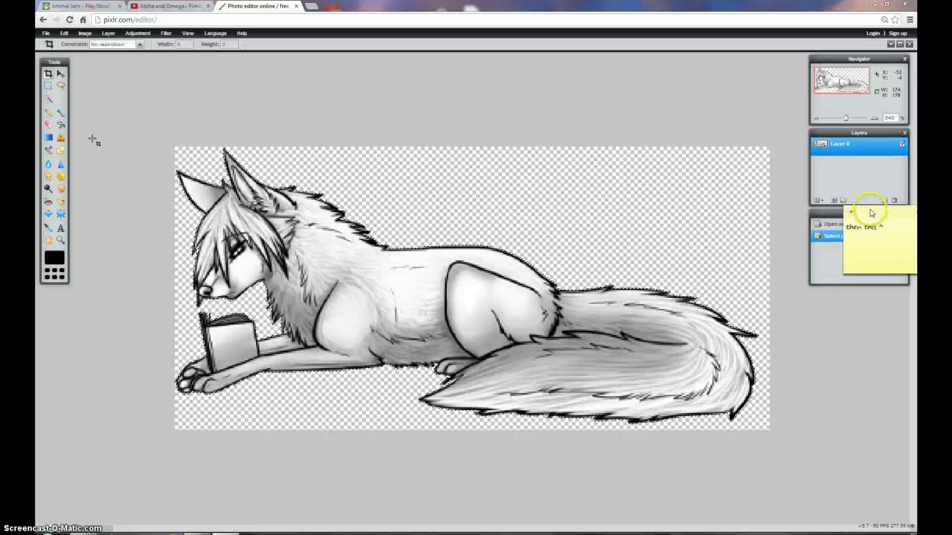
- Add a new layer above the wolf layer and move the sticky note to just beneath the layer settings toggle
{"action": "left_click", "coordinate": [885, 200]}
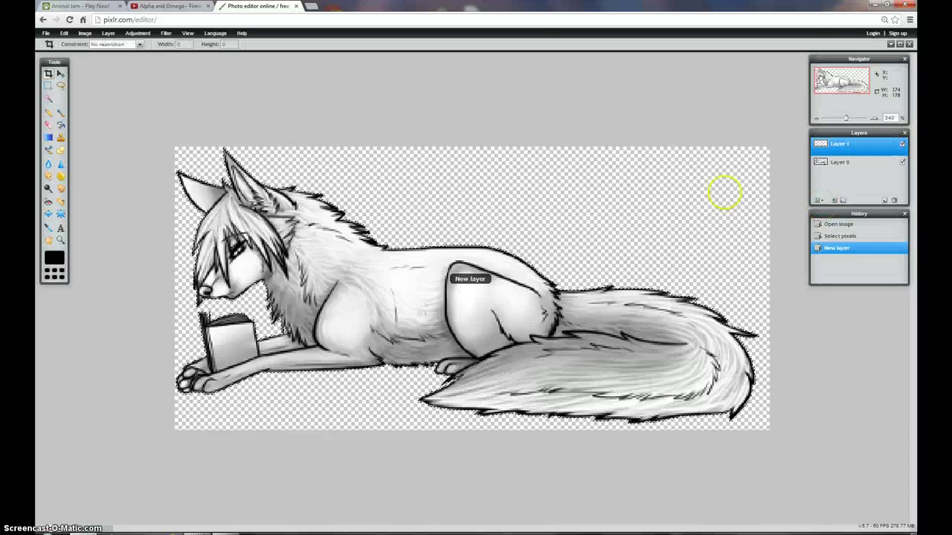
{"action": "key", "text": "alt+Tab"}
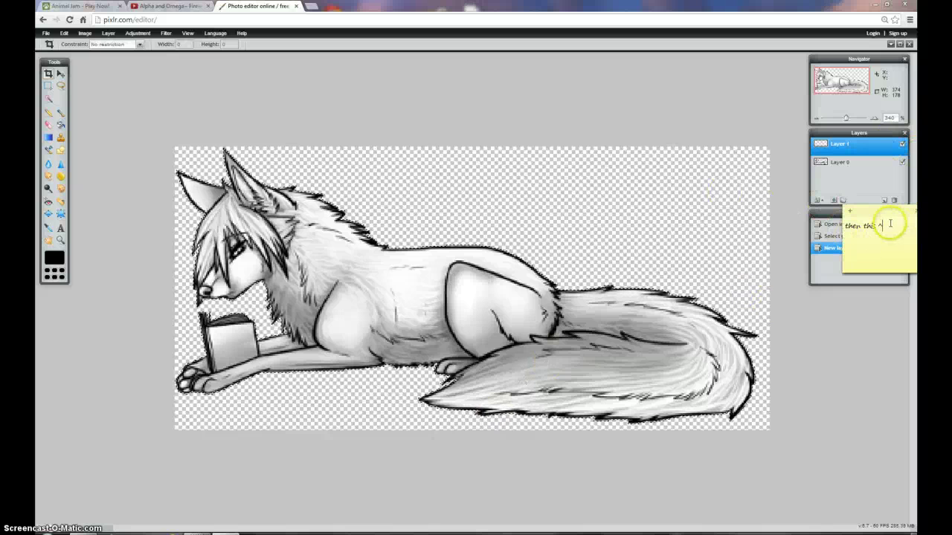
{"action": "left_click_drag", "start_coordinate": [874, 215], "coordinate": [821, 217]}
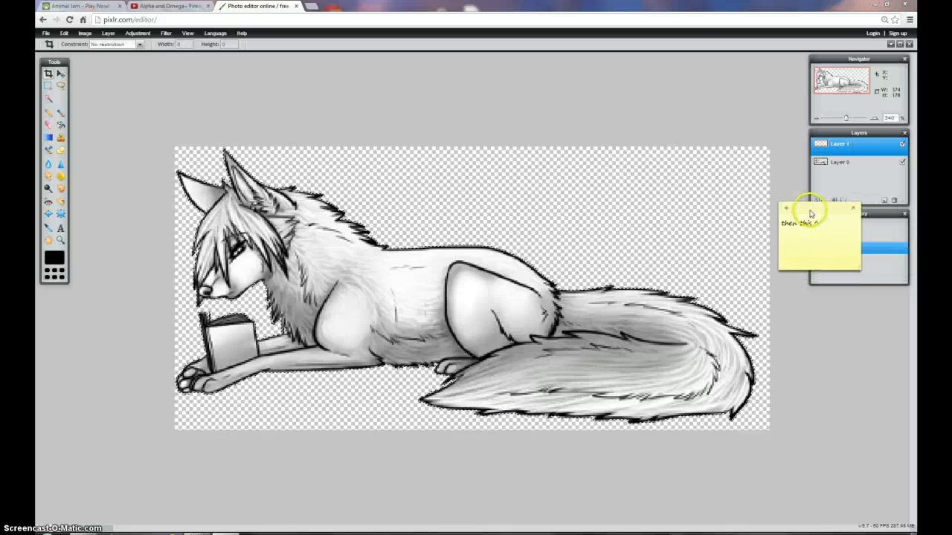
- Set the new layer's blend mode to Multiply and change the sticky note's text to "mutiply"
{"action": "left_click", "coordinate": [817, 201]}
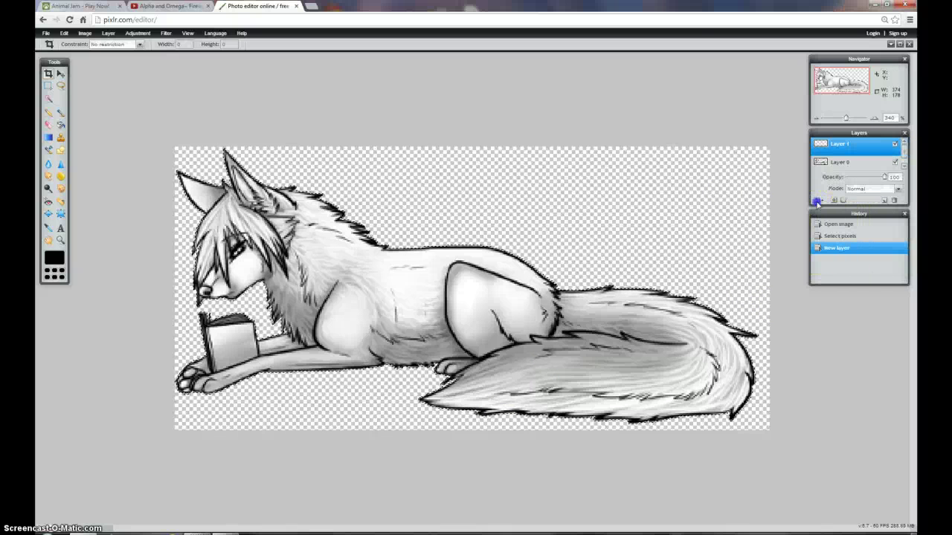
{"action": "left_click", "coordinate": [899, 188]}
{"action": "left_click_drag", "start_coordinate": [900, 212], "coordinate": [897, 257]}
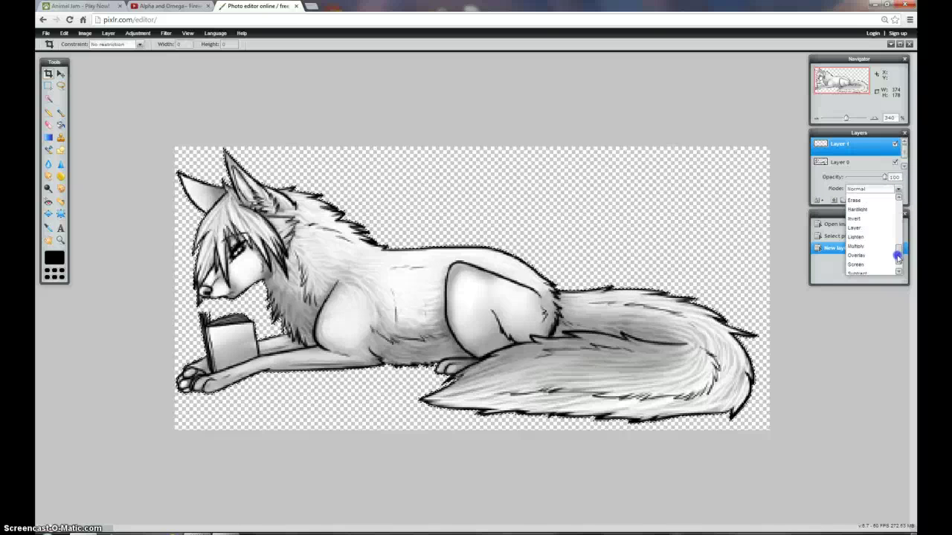
{"action": "left_click", "coordinate": [855, 246]}
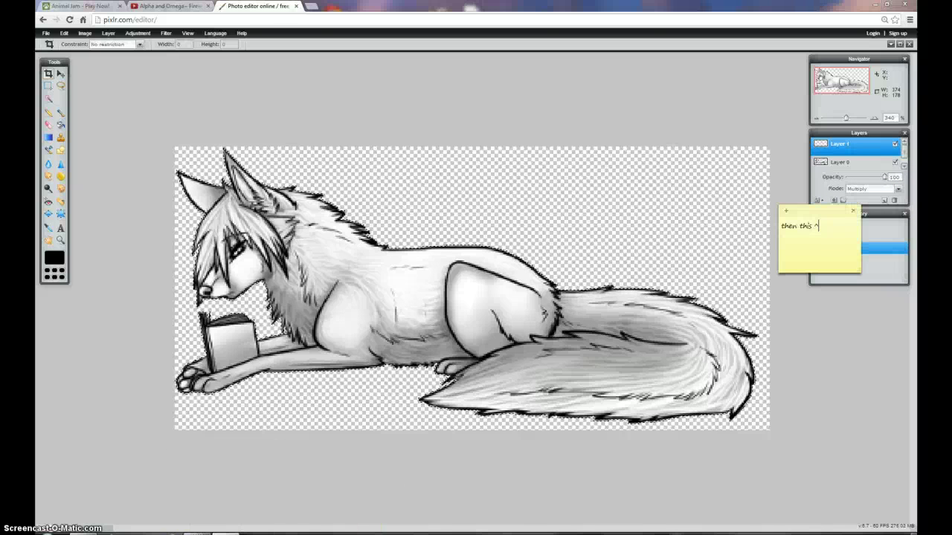
{"action": "left_click_drag", "start_coordinate": [818, 226], "coordinate": [772, 230]}
{"action": "type", "text": "multiply"}
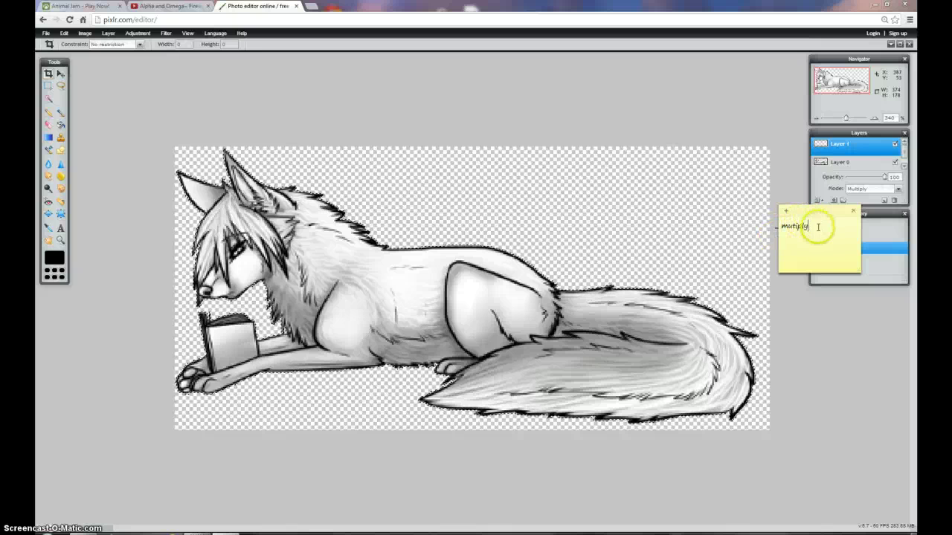
- Replace the sticky note's text with "and color" and delete the note
{"action": "left_click_drag", "start_coordinate": [814, 226], "coordinate": [740, 229]}
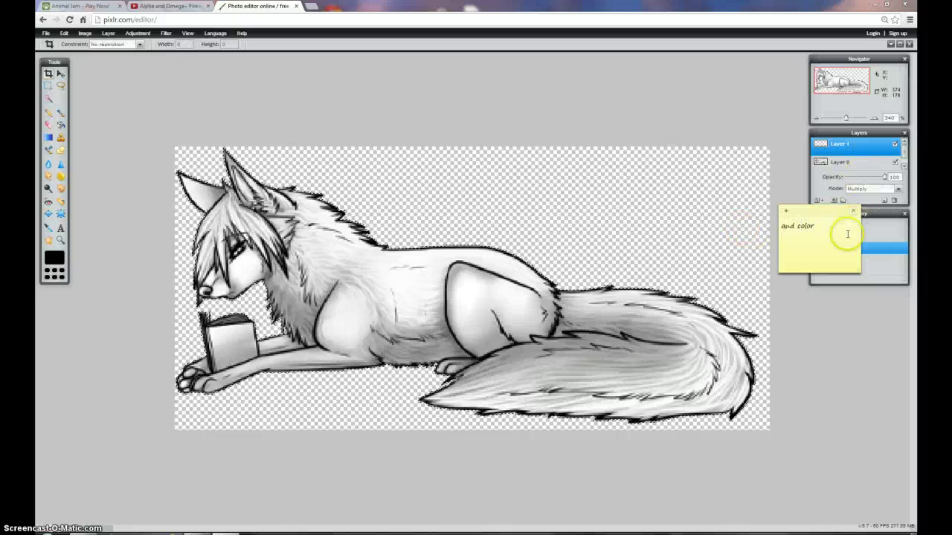
{"action": "left_click", "coordinate": [852, 212]}
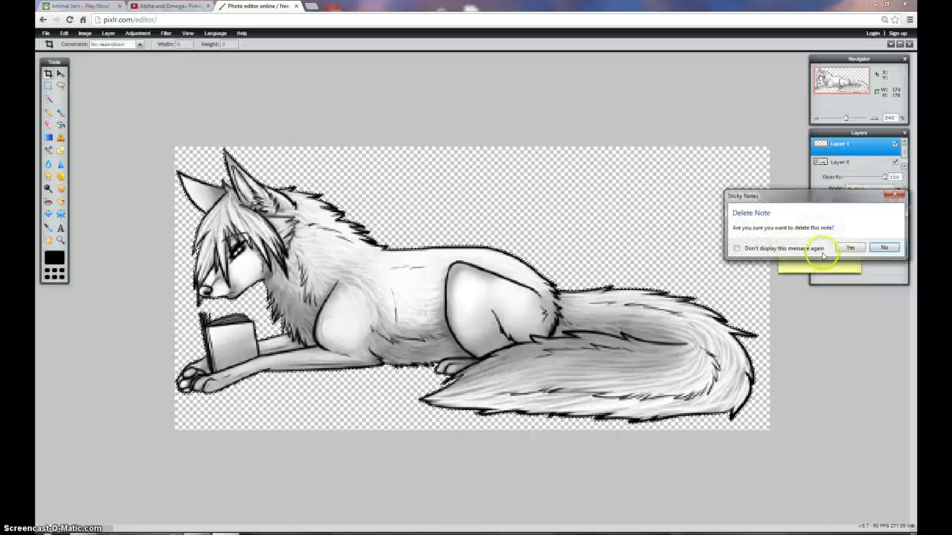
{"action": "left_click", "coordinate": [849, 246]}
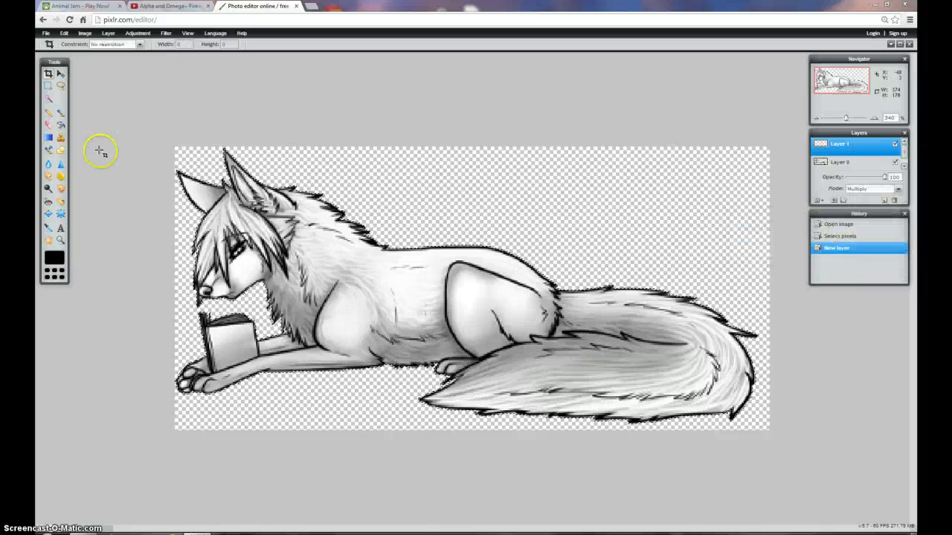
- Activate the Brush tool and set its color to dark gray 232323
{"action": "left_click", "coordinate": [60, 111]}
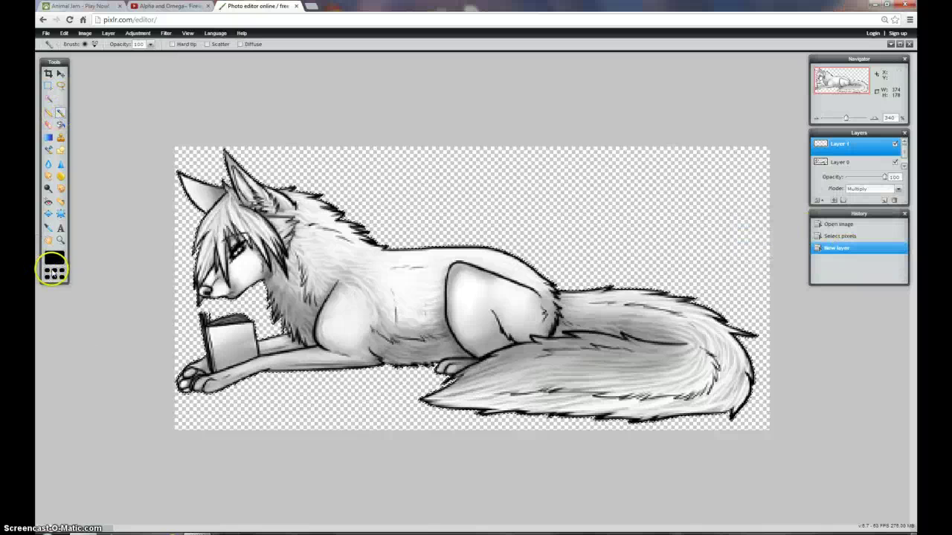
{"action": "left_click", "coordinate": [53, 259]}
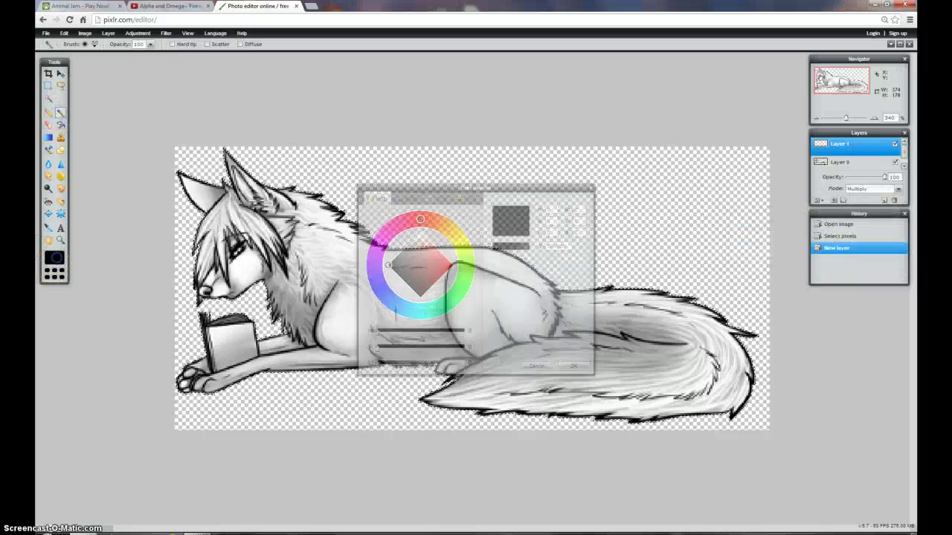
{"action": "left_click", "coordinate": [429, 199]}
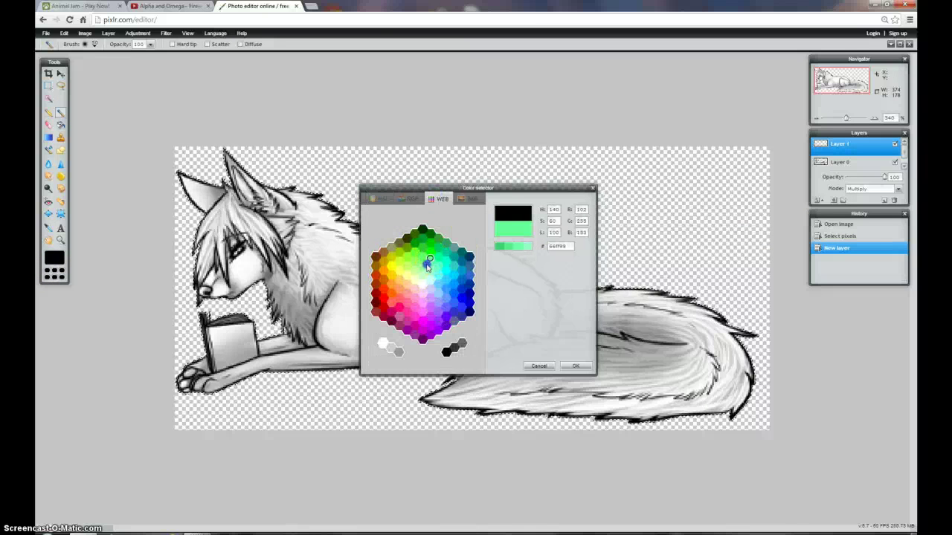
{"action": "left_click_drag", "start_coordinate": [510, 192], "coordinate": [658, 76]}
{"action": "left_click", "coordinate": [590, 249]}
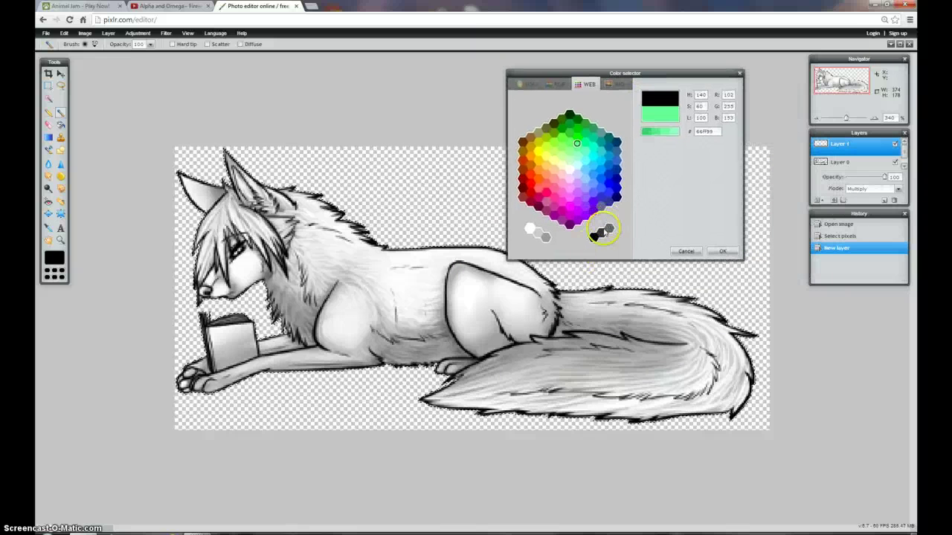
{"action": "left_click", "coordinate": [727, 252]}
- Paint the entire selected wolf dark gray on the new layer with the hard round 200 brush
{"action": "left_click", "coordinate": [66, 97]}
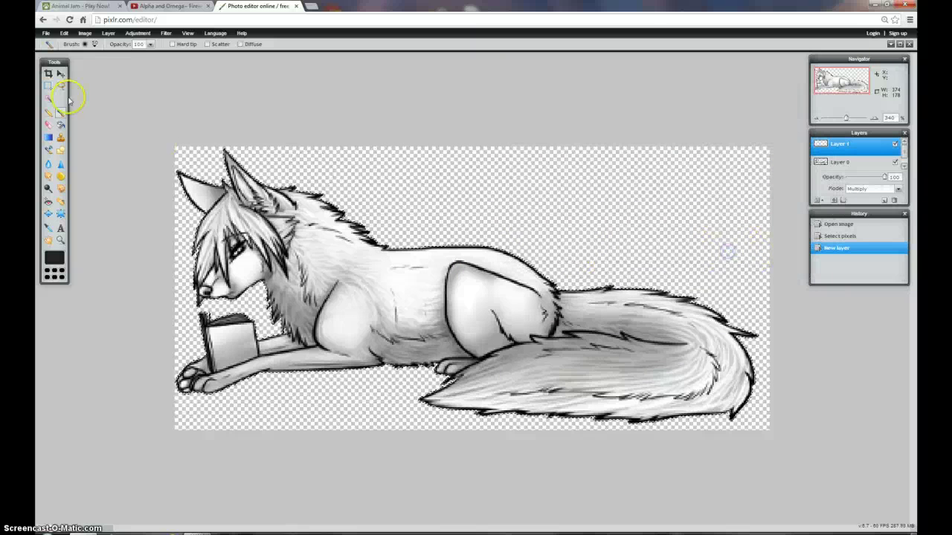
{"action": "left_click", "coordinate": [95, 47]}
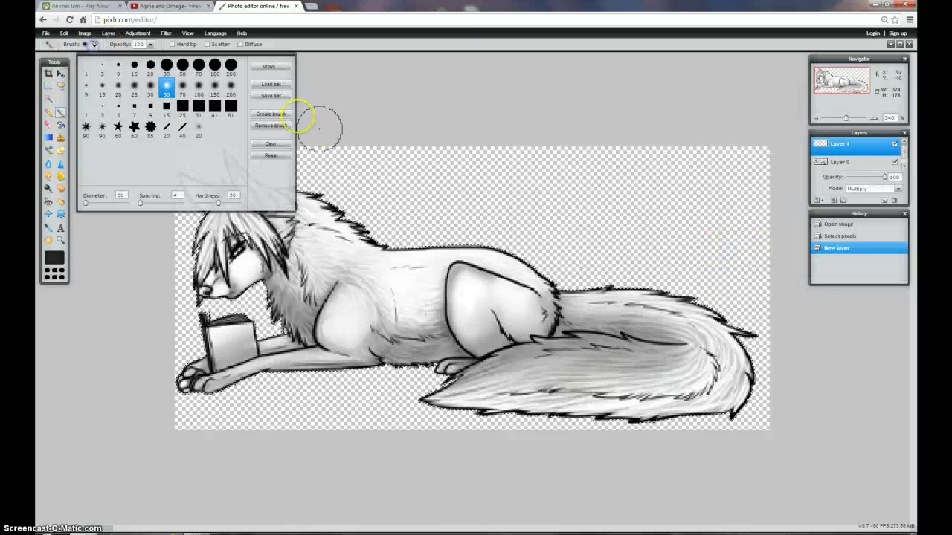
{"action": "left_click", "coordinate": [227, 66]}
{"action": "left_click", "coordinate": [722, 407]}
{"action": "left_click_drag", "start_coordinate": [722, 407], "coordinate": [46, 279]}
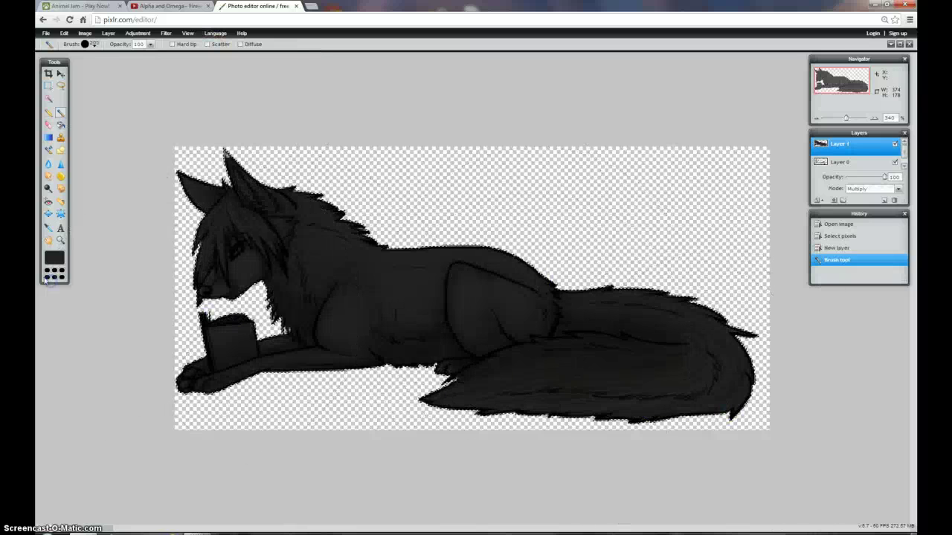
- Switch to a smaller hard round brush and set the brush color to blue 336699
{"action": "left_click", "coordinate": [88, 46]}
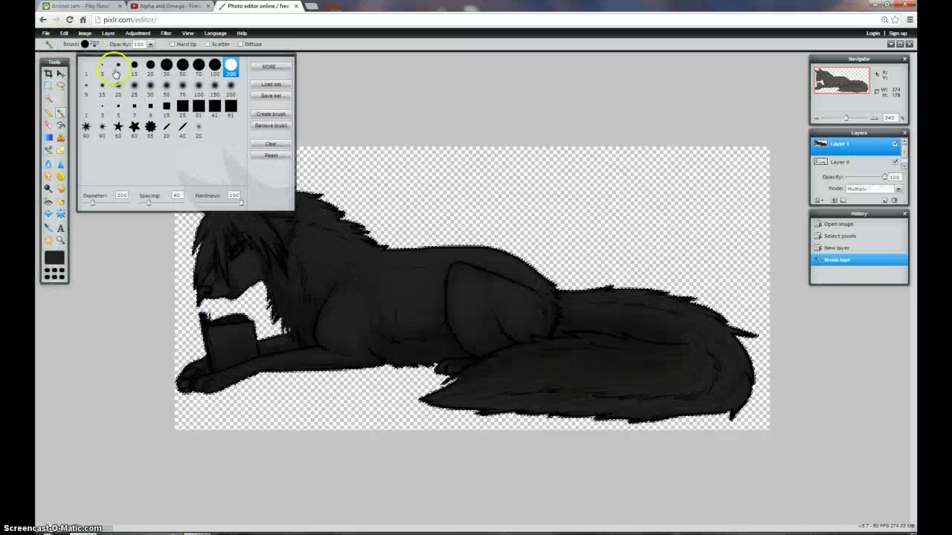
{"action": "left_click", "coordinate": [135, 67]}
{"action": "left_click", "coordinate": [167, 67]}
{"action": "left_click", "coordinate": [119, 283]}
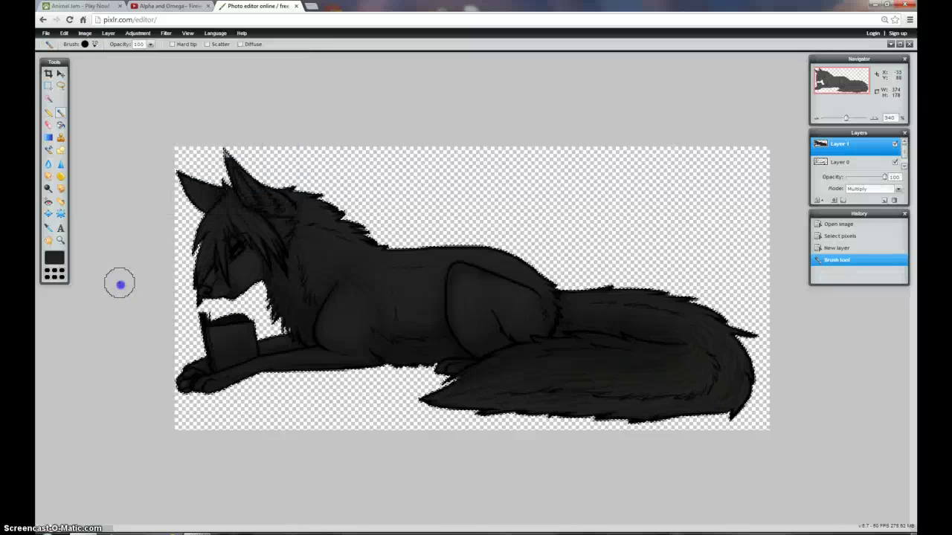
{"action": "left_click", "coordinate": [54, 258]}
{"action": "left_click", "coordinate": [344, 212]}
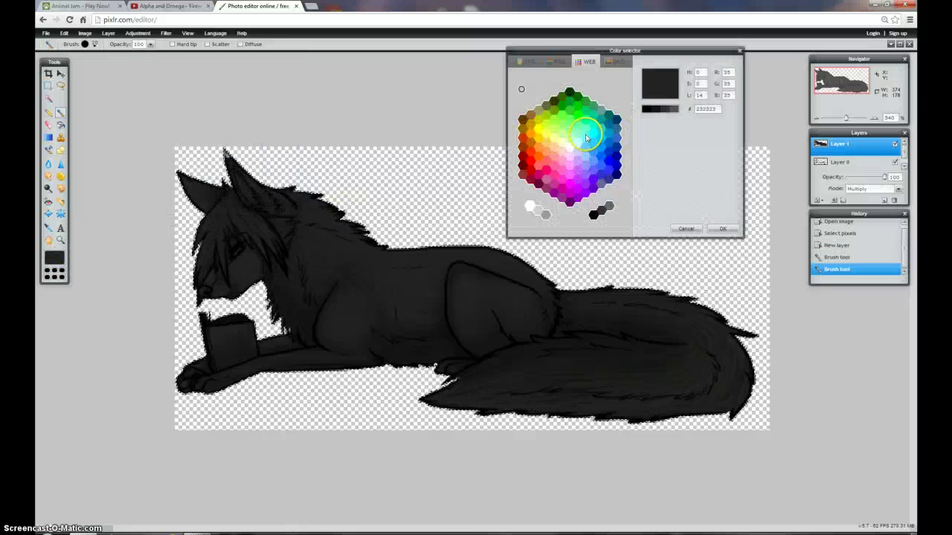
{"action": "left_click", "coordinate": [618, 128]}
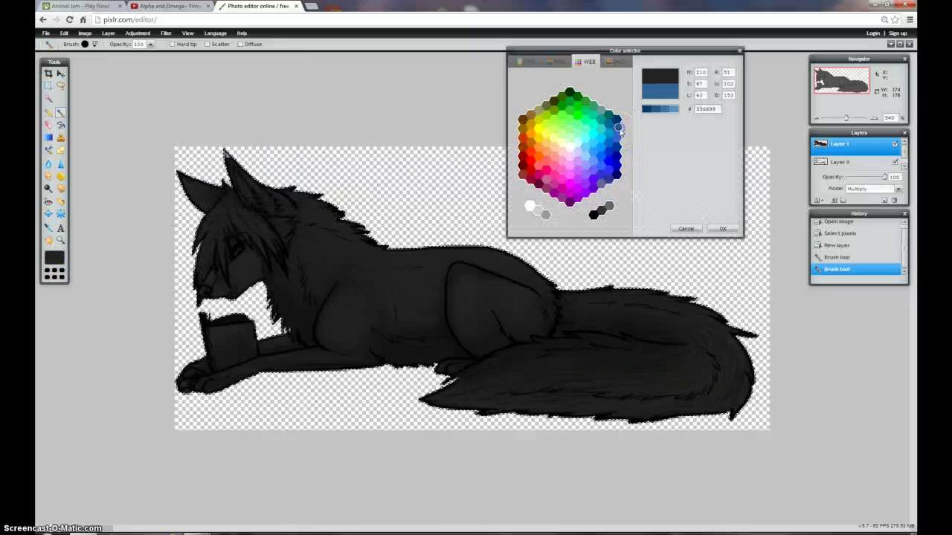
{"action": "left_click", "coordinate": [724, 228]}
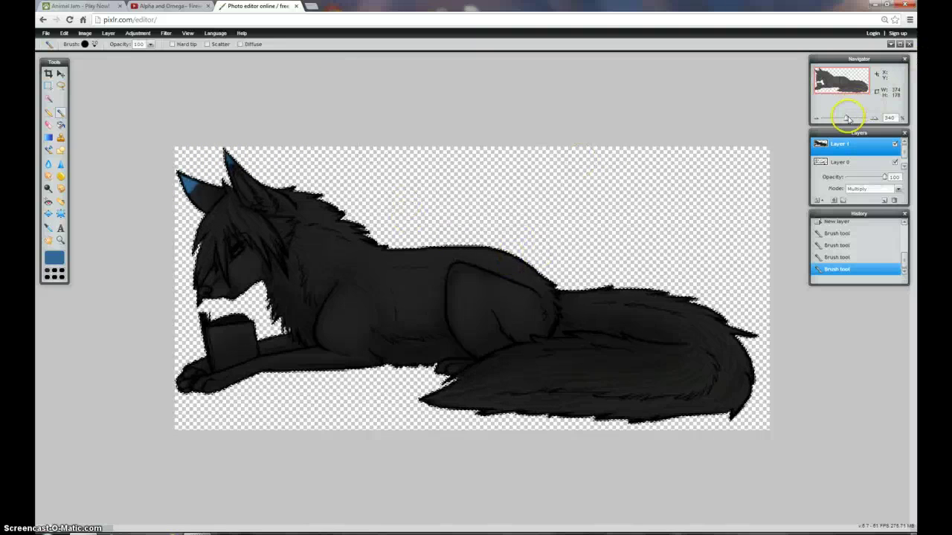
- Paint a blue band from the tip of the wolf's upright ear down along its back edge
{"action": "left_click_drag", "start_coordinate": [847, 119], "coordinate": [879, 113]}
{"action": "left_click_drag", "start_coordinate": [842, 75], "coordinate": [807, 72]}
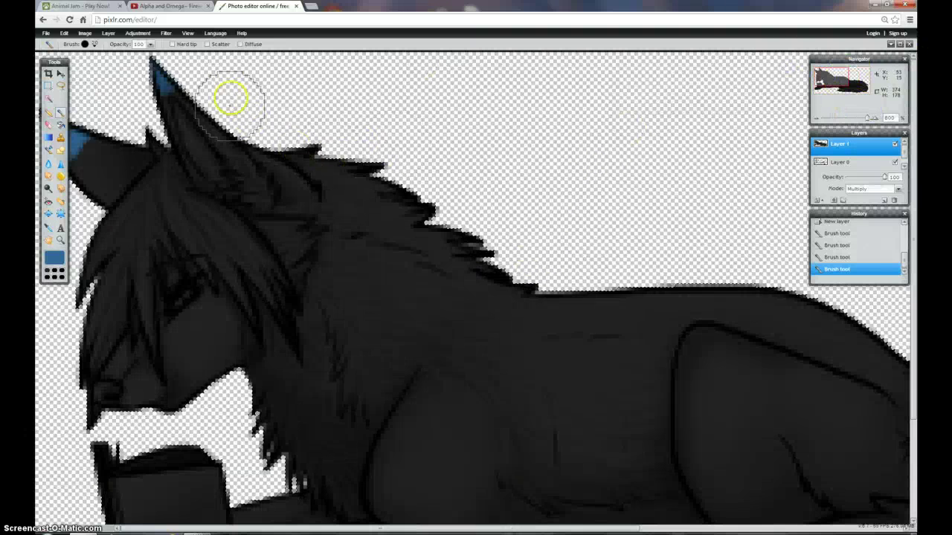
{"action": "left_click", "coordinate": [183, 78]}
{"action": "left_click", "coordinate": [200, 78]}
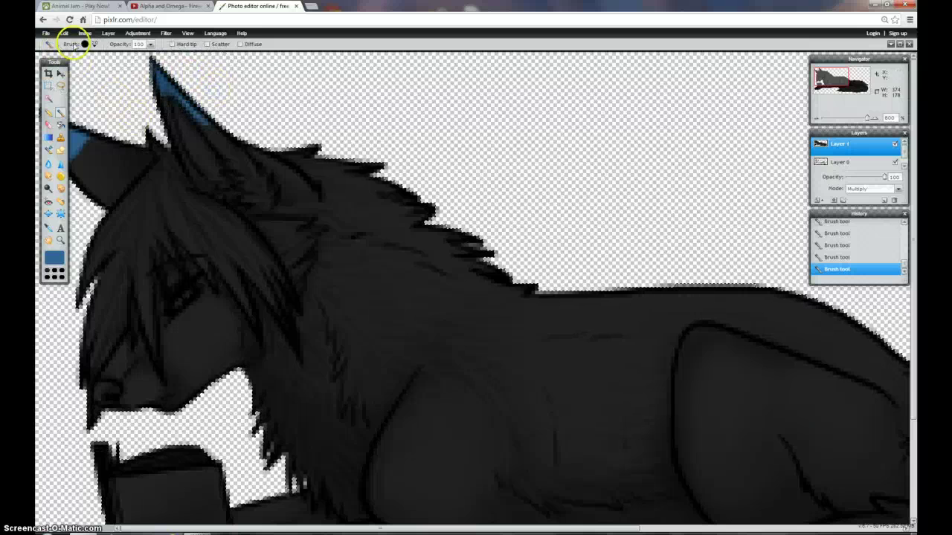
- Choose a much smaller round brush and paint the front edge of the upright ear blue
{"action": "left_click", "coordinate": [83, 44]}
{"action": "left_click", "coordinate": [117, 68]}
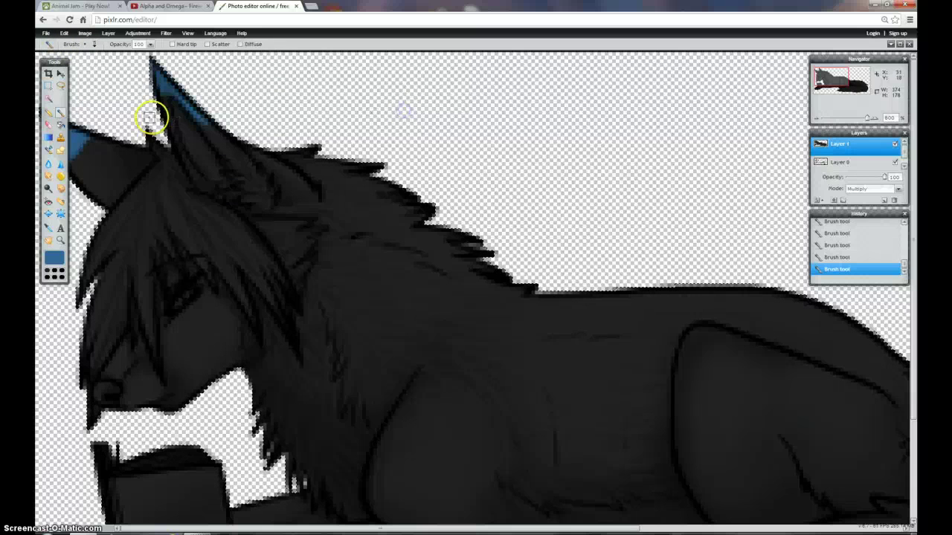
{"action": "left_click_drag", "start_coordinate": [175, 136], "coordinate": [166, 102]}
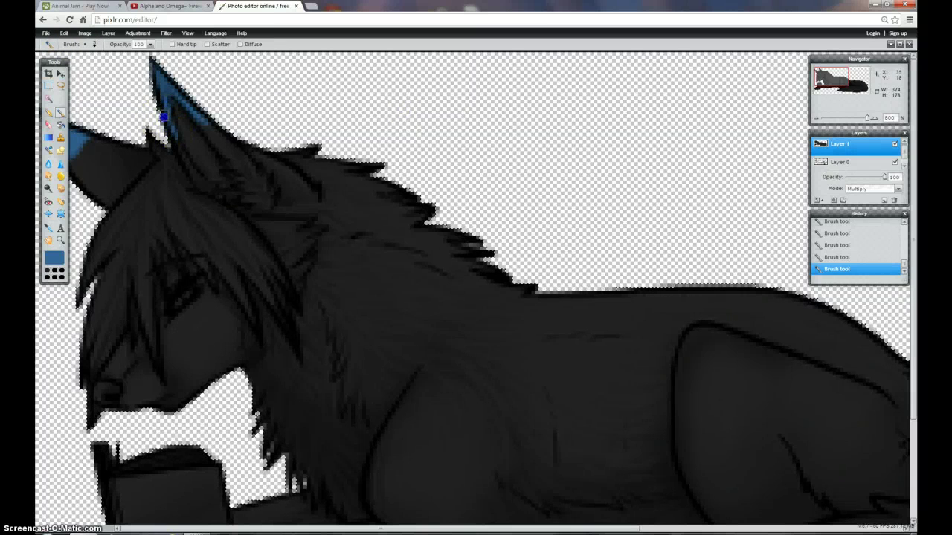
{"action": "scroll", "coordinate": [164, 117], "scroll_direction": "down", "scroll_amount": 3}
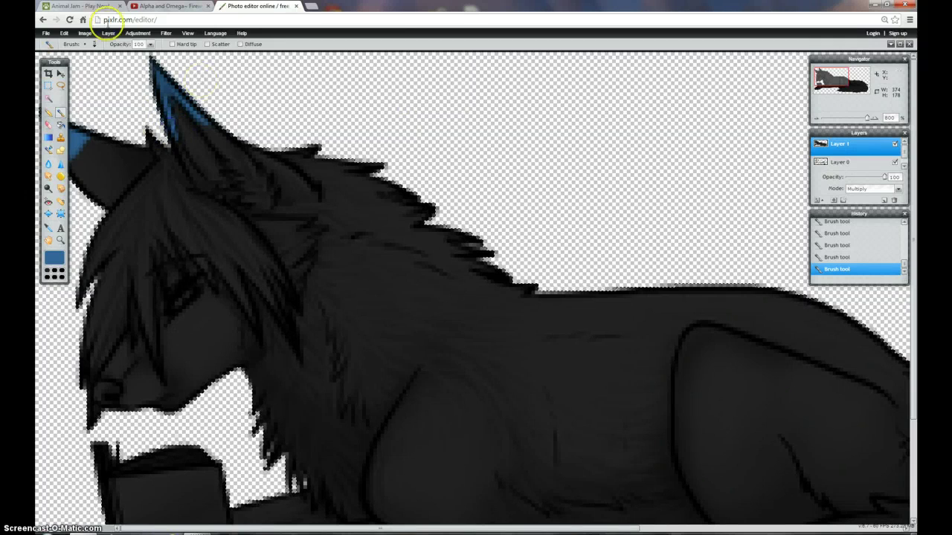
{"action": "left_click", "coordinate": [93, 6]}
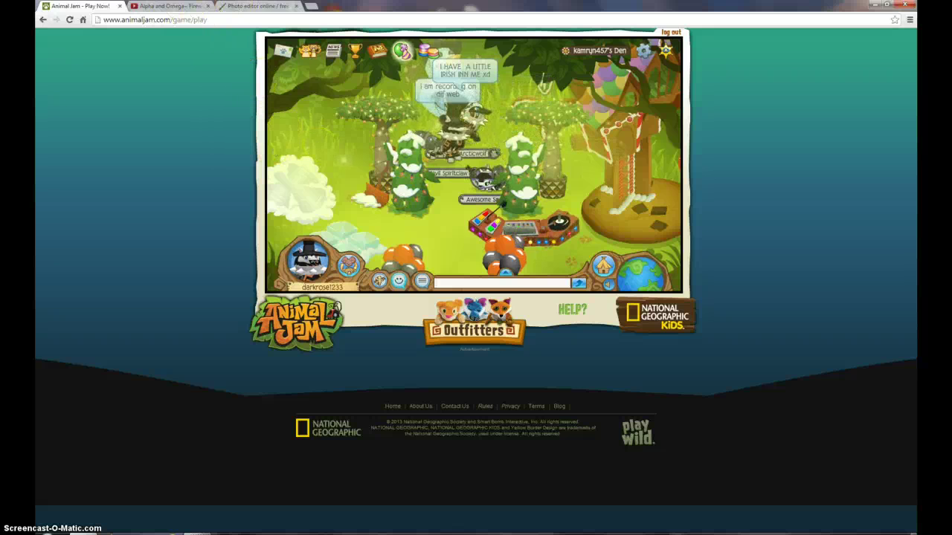
{"action": "left_click", "coordinate": [253, 6]}
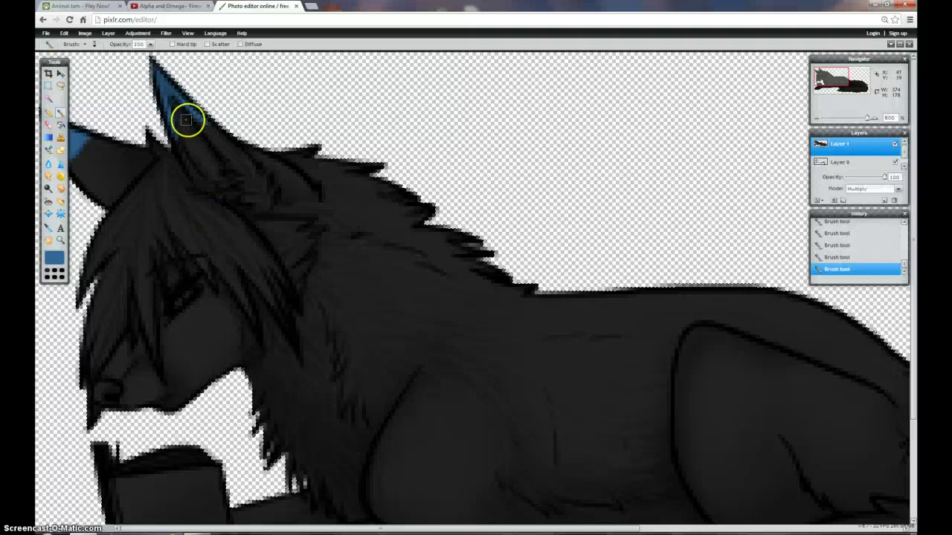
- Extend the blue along the upright ear and color the first neck fur tufts behind it, redoing the first tuft's stroke
{"action": "left_click_drag", "start_coordinate": [186, 119], "coordinate": [229, 109]}
{"action": "left_click_drag", "start_coordinate": [335, 149], "coordinate": [310, 152]}
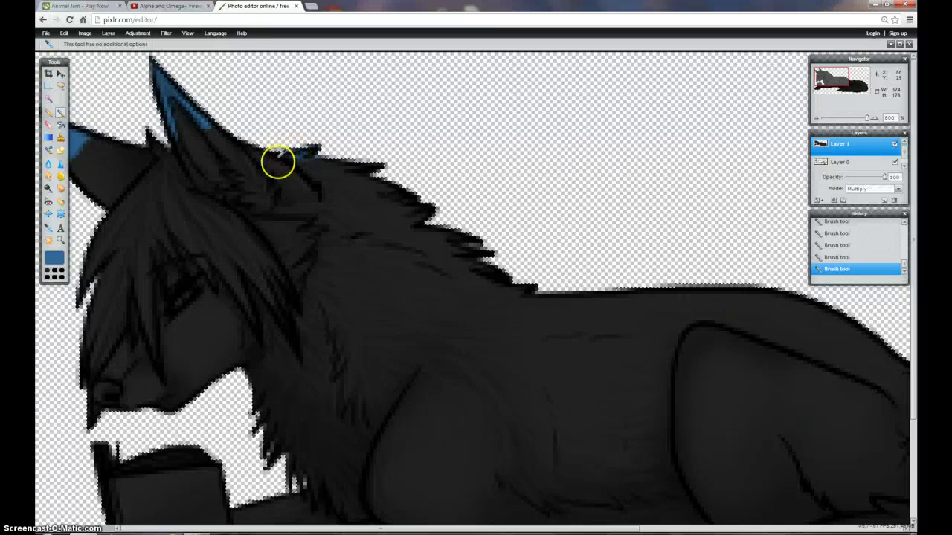
{"action": "key", "text": "ctrl+z"}
{"action": "left_click_drag", "start_coordinate": [313, 151], "coordinate": [287, 154]}
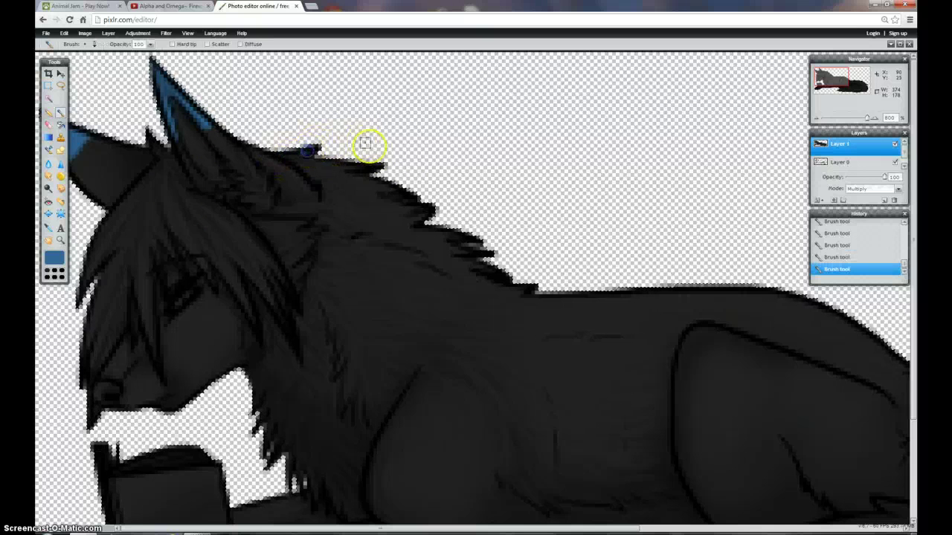
{"action": "mouse_move", "coordinate": [357, 165]}
{"action": "left_mouse_down"}
{"action": "mouse_move", "coordinate": [375, 165]}
{"action": "mouse_move", "coordinate": [400, 195]}
{"action": "mouse_move", "coordinate": [397, 187]}
{"action": "left_mouse_up"}
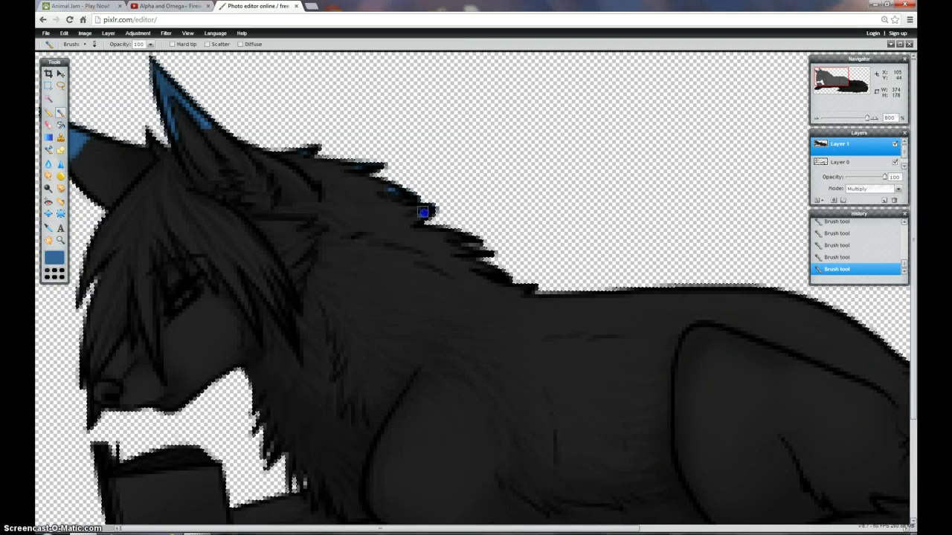
- Color the lower fur tufts on the wolf's upper back blue, undoing and repainting the misplaced strokes
{"action": "left_click", "coordinate": [476, 251]}
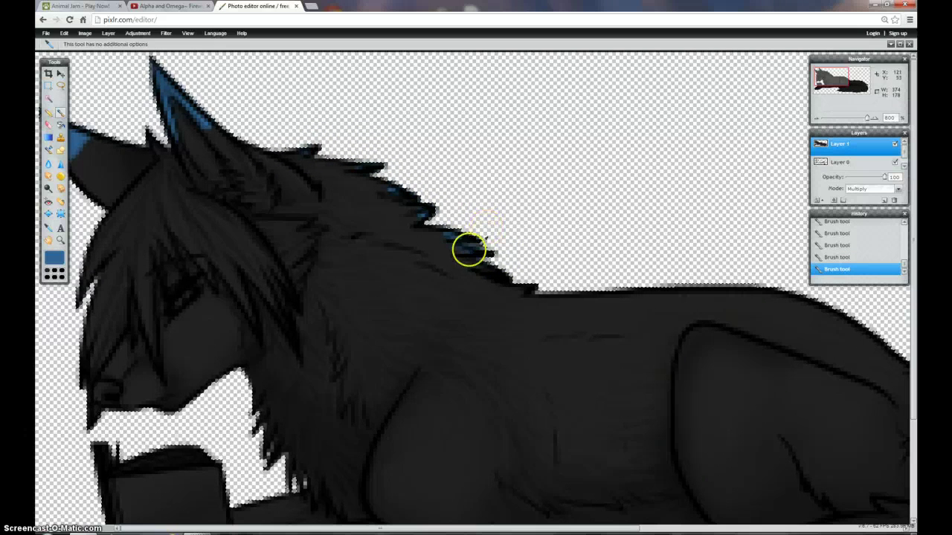
{"action": "key", "text": "ctrl+z"}
{"action": "left_click_drag", "start_coordinate": [446, 238], "coordinate": [468, 240]}
{"action": "key", "text": "ctrl+z"}
{"action": "left_click", "coordinate": [476, 245]}
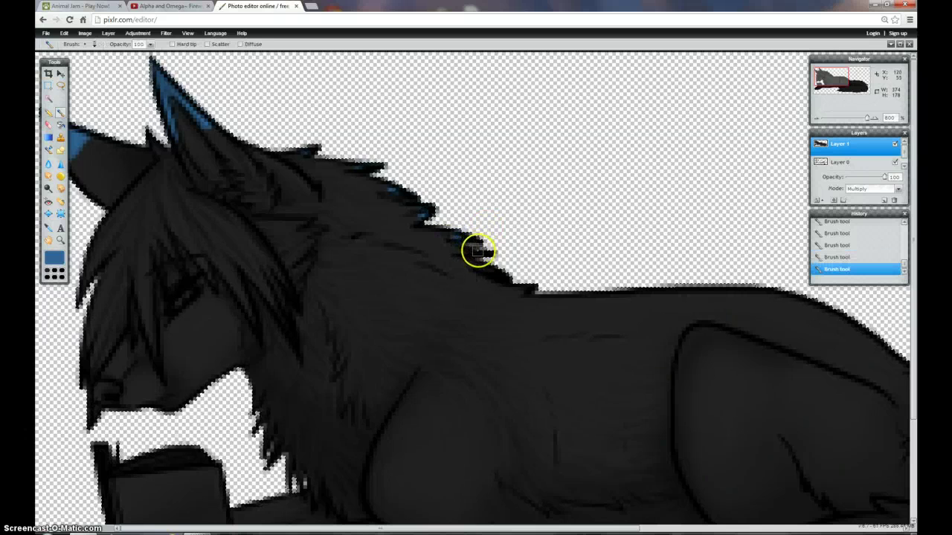
{"action": "left_click", "coordinate": [467, 250]}
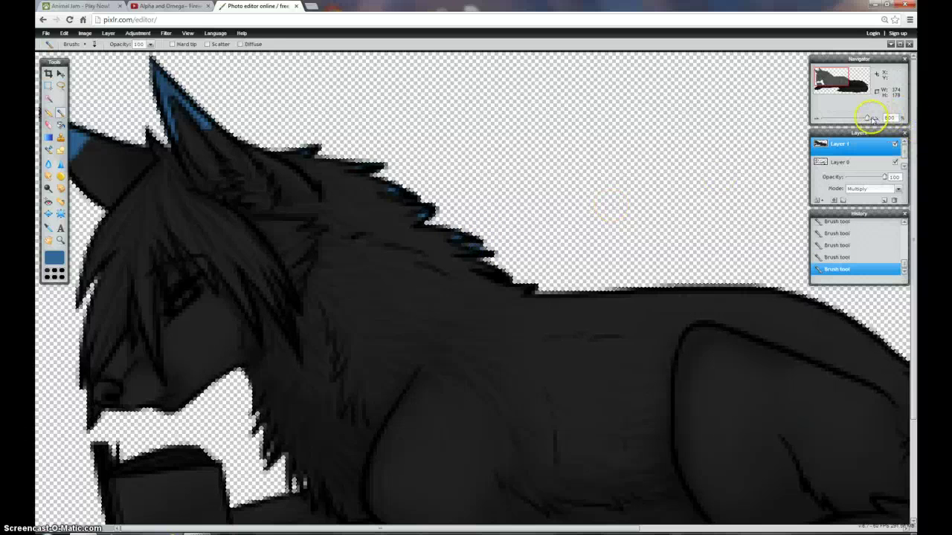
- Smudge the blue markings on both ears and the neck and back fur so they blend into the dark coat
{"action": "left_click_drag", "start_coordinate": [866, 117], "coordinate": [847, 117]}
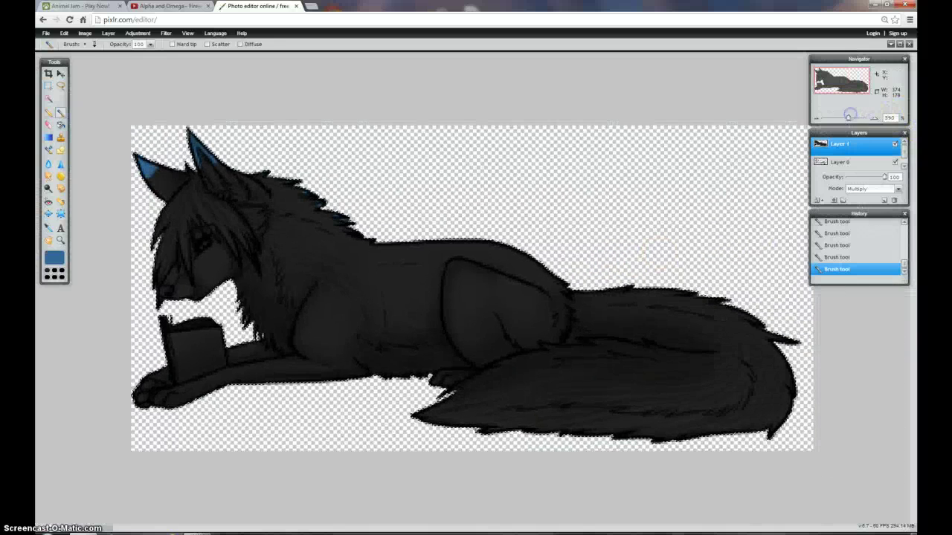
{"action": "left_click", "coordinate": [50, 177]}
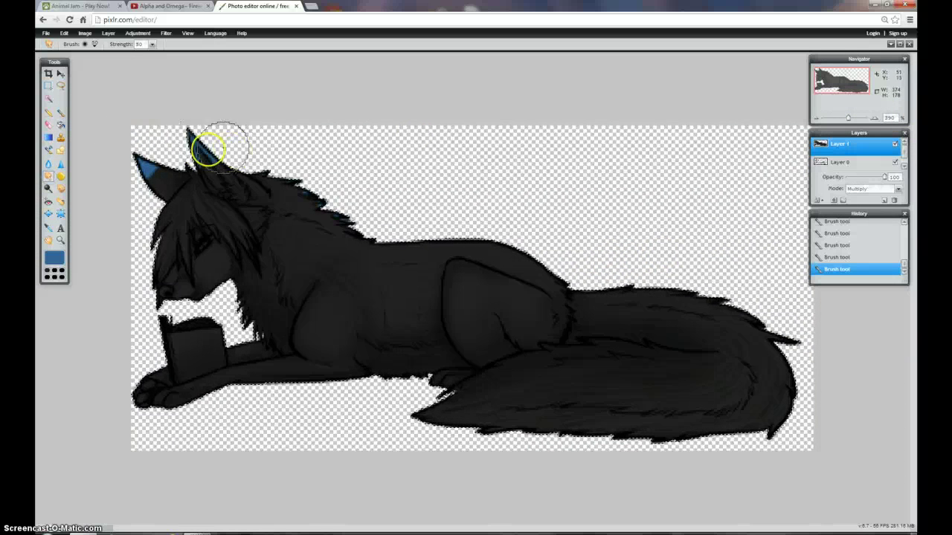
{"action": "left_click_drag", "start_coordinate": [194, 156], "coordinate": [214, 164]}
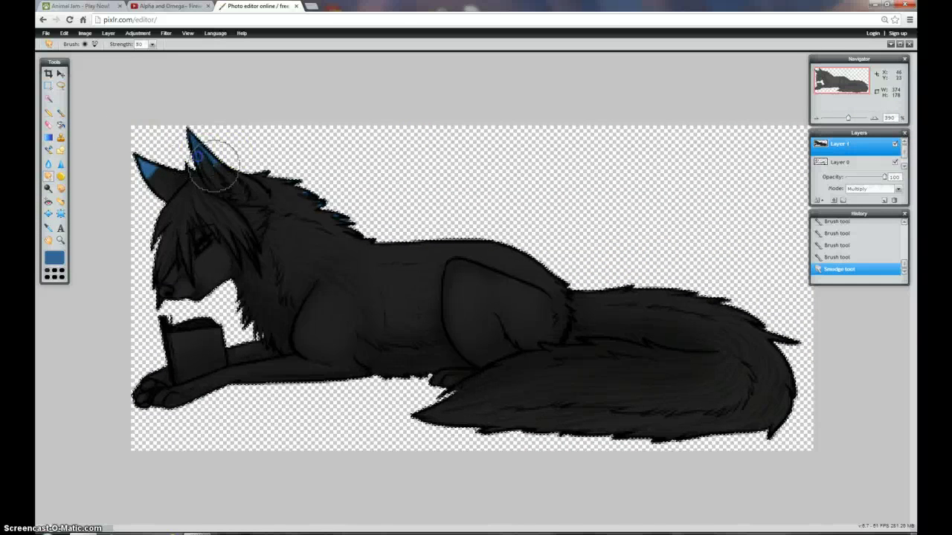
{"action": "left_click_drag", "start_coordinate": [314, 208], "coordinate": [328, 220]}
{"action": "left_click_drag", "start_coordinate": [143, 169], "coordinate": [138, 168]}
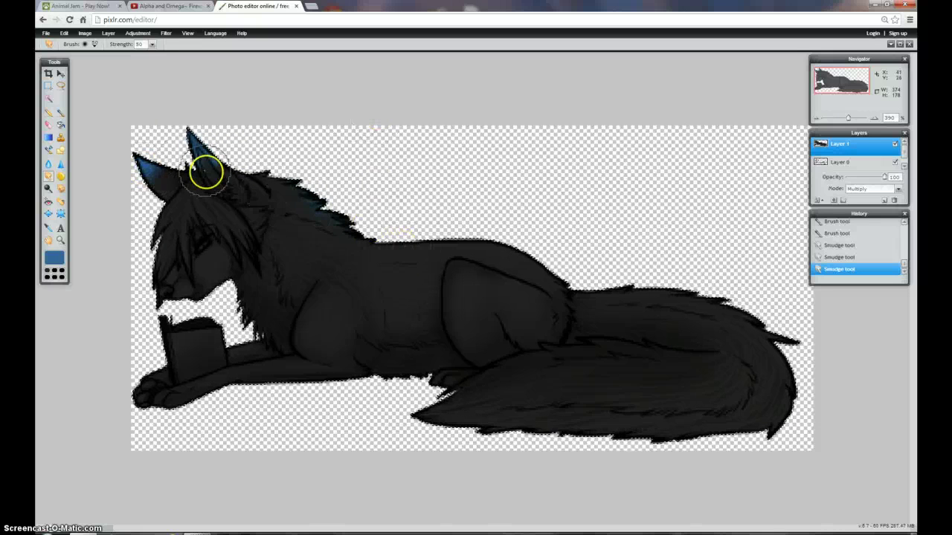
- Switch back to the Brush tool with the hard round 20-pixel brush
{"action": "left_click", "coordinate": [61, 113]}
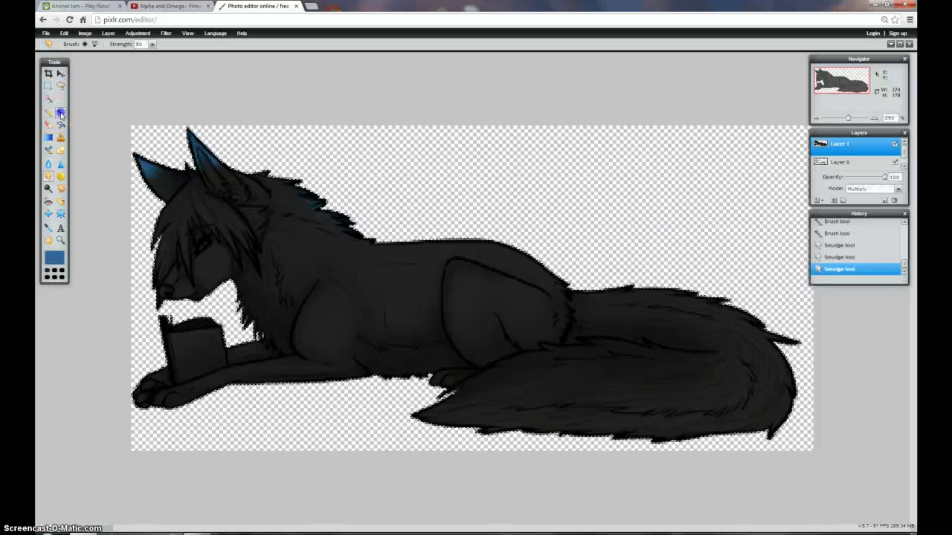
{"action": "left_click", "coordinate": [87, 44]}
{"action": "left_click", "coordinate": [150, 67]}
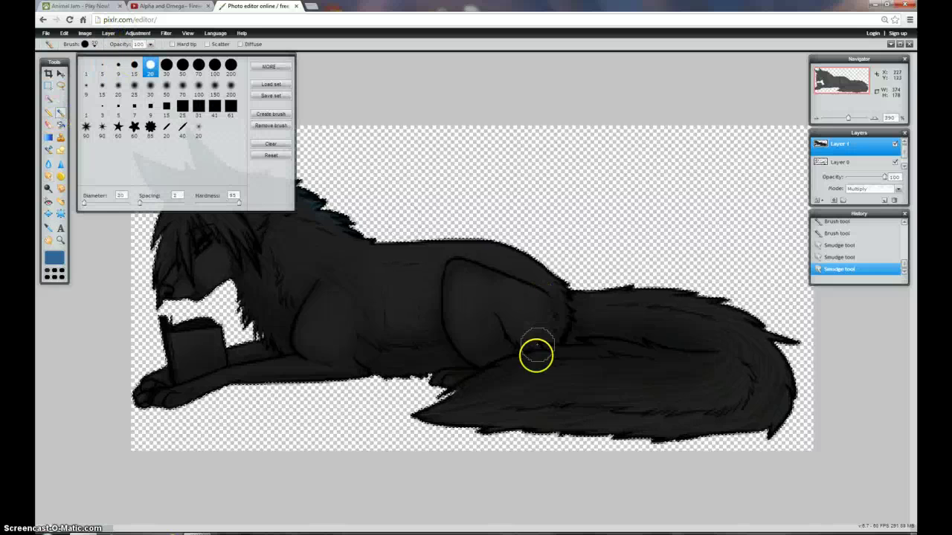
{"action": "left_click_drag", "start_coordinate": [554, 362], "coordinate": [497, 381]}
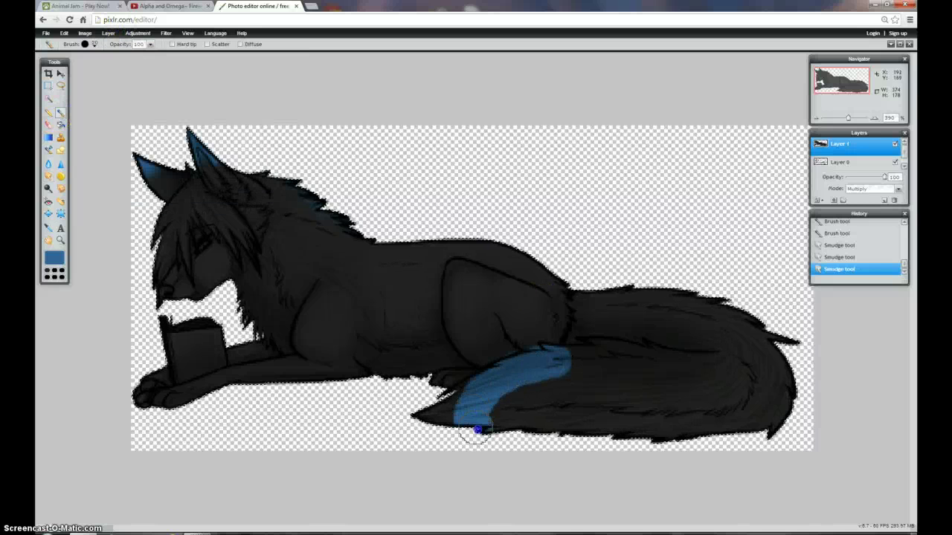
{"action": "mouse_move", "coordinate": [478, 430]}
{"action": "left_mouse_down"}
{"action": "mouse_move", "coordinate": [513, 427]}
{"action": "mouse_move", "coordinate": [532, 389]}
{"action": "left_mouse_up"}
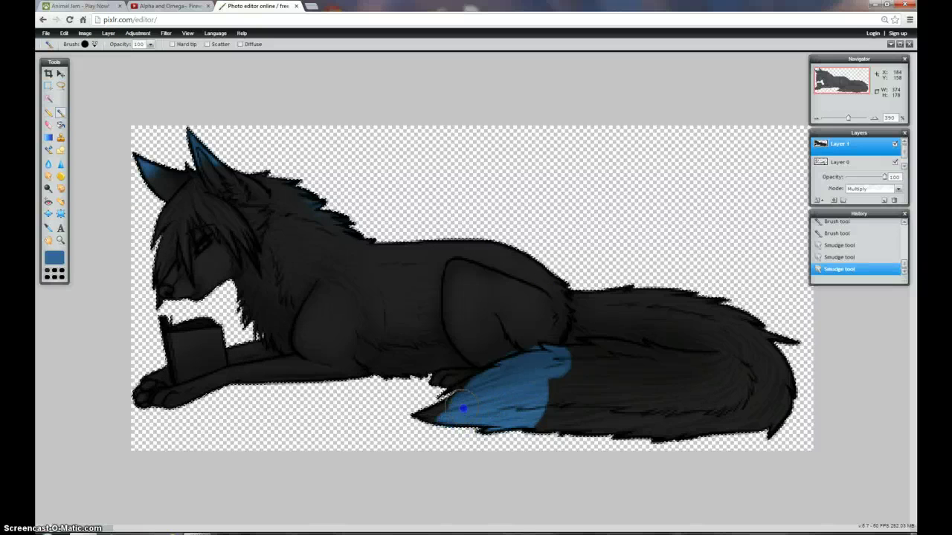
{"action": "mouse_move", "coordinate": [566, 366]}
{"action": "left_mouse_down"}
{"action": "mouse_move", "coordinate": [573, 399]}
{"action": "mouse_move", "coordinate": [548, 453]}
{"action": "mouse_move", "coordinate": [567, 352]}
{"action": "mouse_move", "coordinate": [583, 359]}
{"action": "mouse_move", "coordinate": [580, 454]}
{"action": "left_mouse_up"}
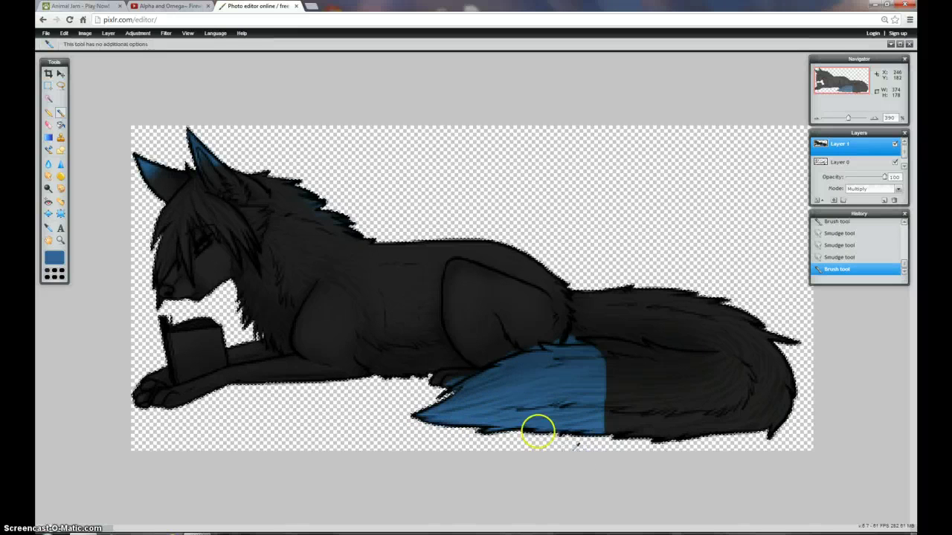
{"action": "key", "text": "ctrl+z"}
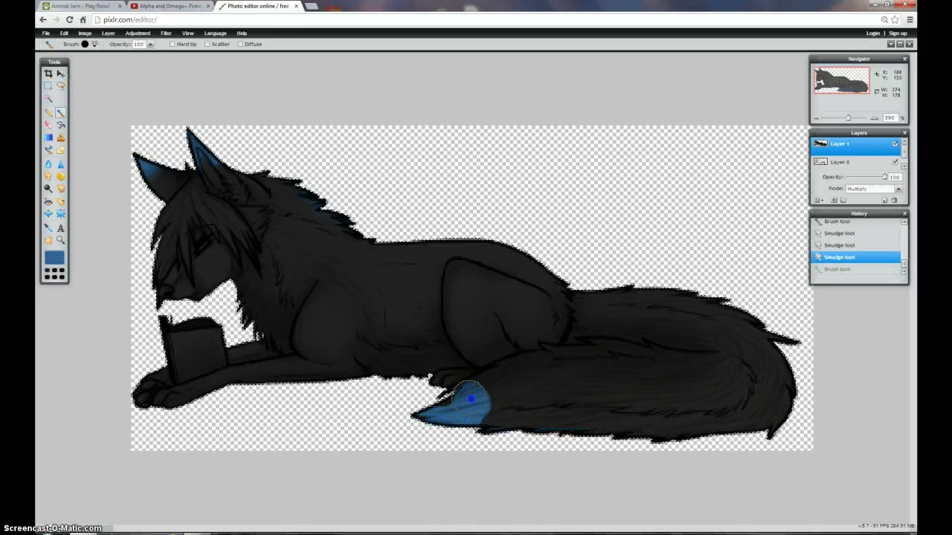
- Paint the tail tip blue and add a wavy blue band across the middle of the tail's lower section
{"action": "left_click_drag", "start_coordinate": [489, 392], "coordinate": [532, 363]}
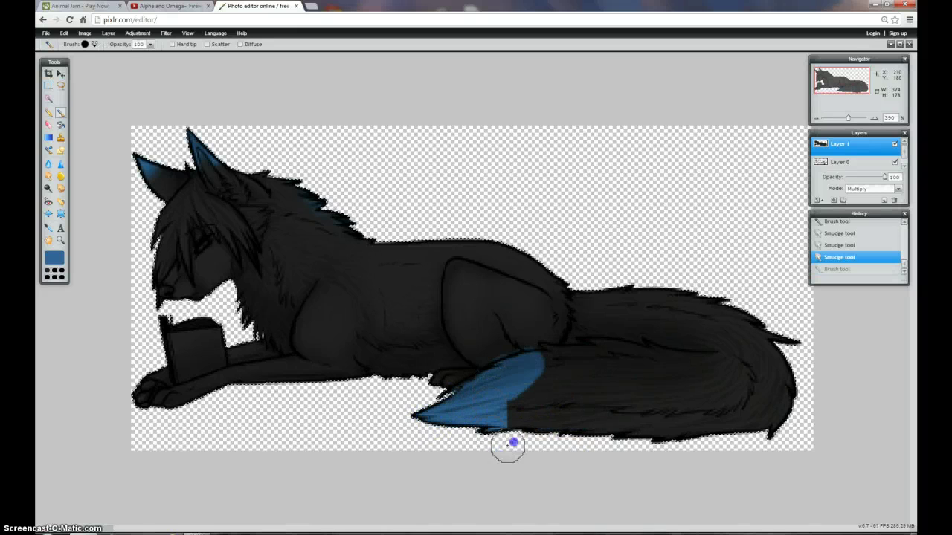
{"action": "mouse_move", "coordinate": [513, 443]}
{"action": "left_mouse_down"}
{"action": "mouse_move", "coordinate": [530, 400]}
{"action": "mouse_move", "coordinate": [526, 360]}
{"action": "left_mouse_up"}
{"action": "left_click_drag", "start_coordinate": [523, 404], "coordinate": [560, 399]}
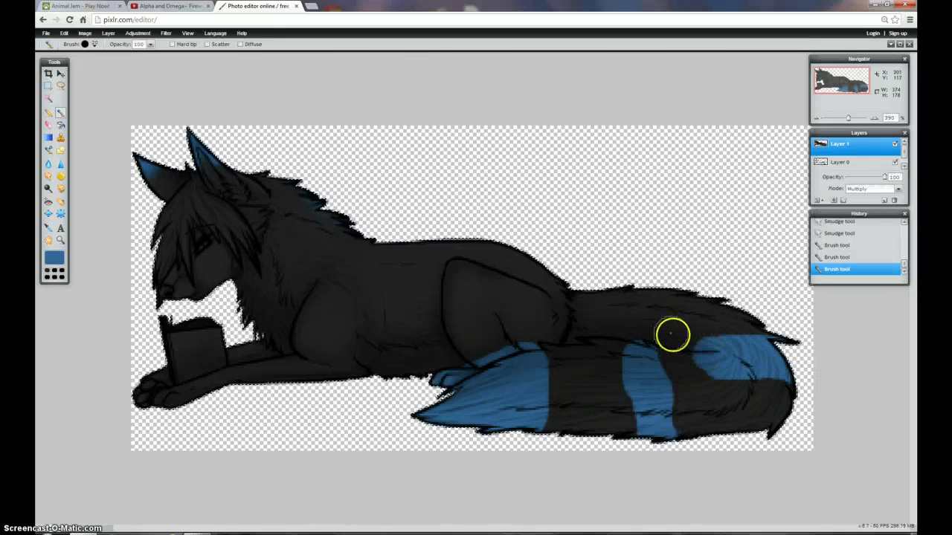
- Undo the misplaced blue strokes at the tail's bend and paint two vertical blue bands across the upper tail section
{"action": "key", "text": "ctrl+z"}
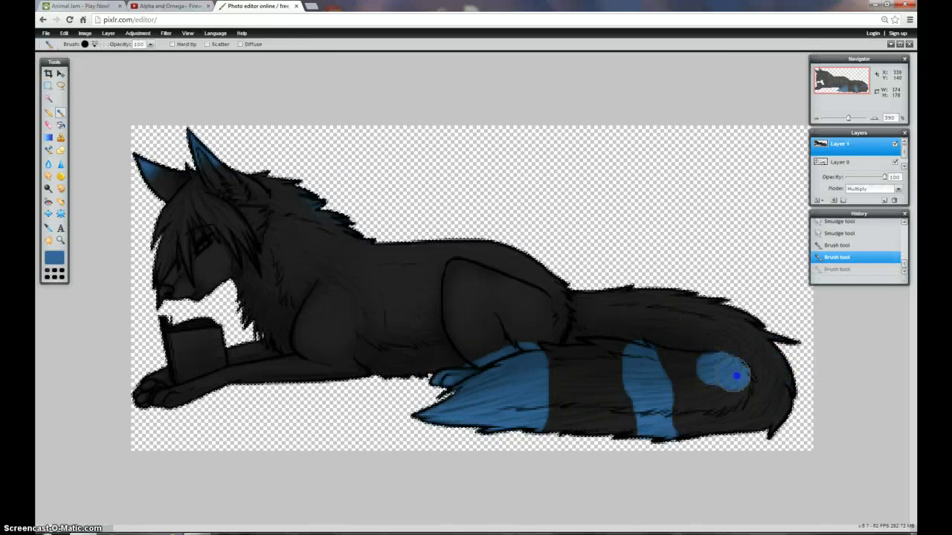
{"action": "key", "text": "ctrl+z"}
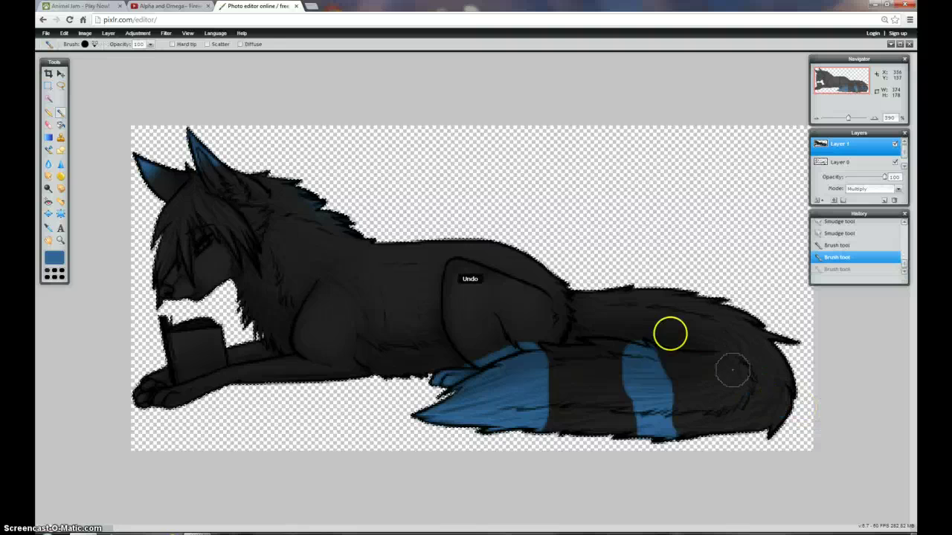
{"action": "left_click", "coordinate": [644, 356]}
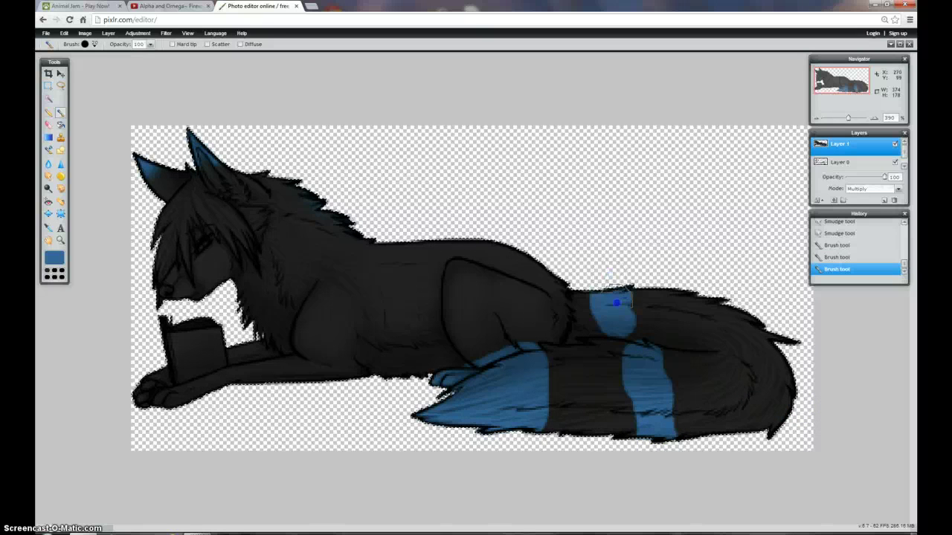
{"action": "key", "text": "ctrl+z"}
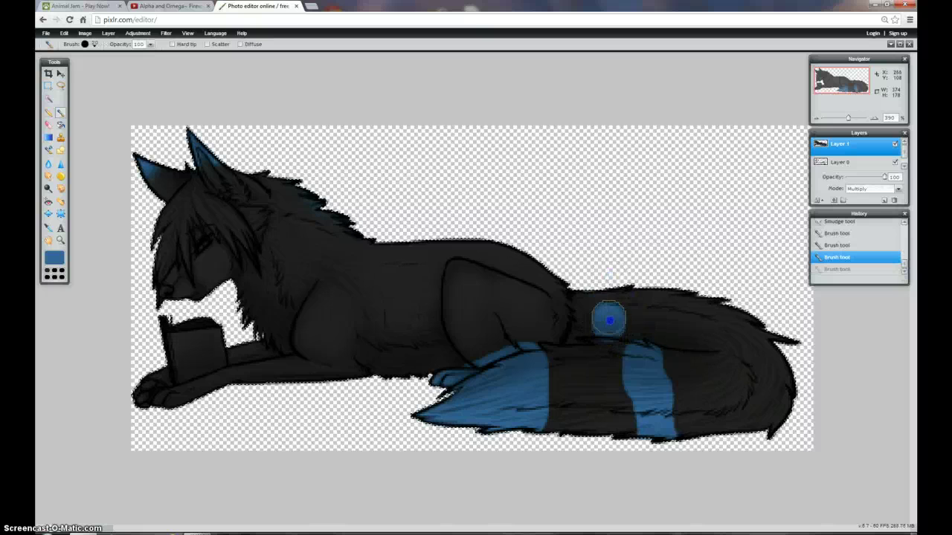
{"action": "left_click_drag", "start_coordinate": [608, 320], "coordinate": [597, 272]}
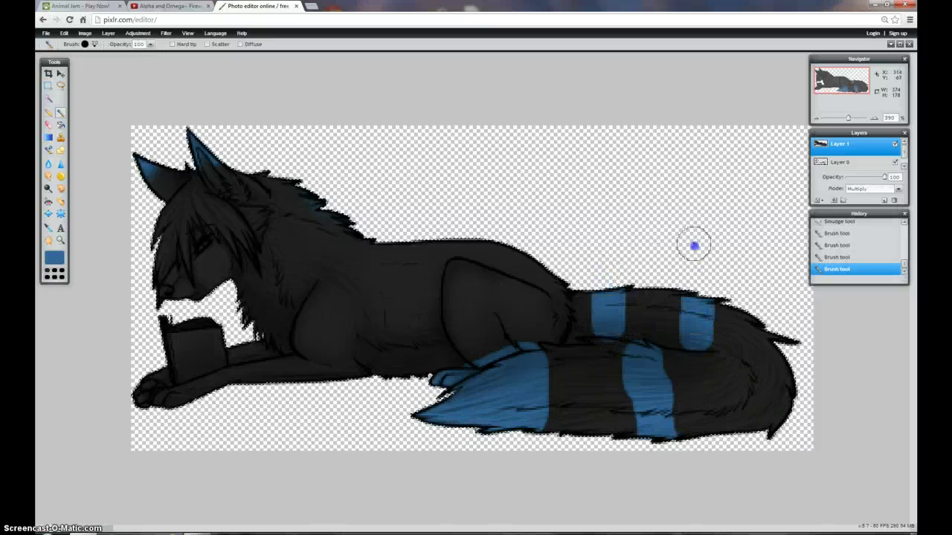
- Set the brush color to white and paint a white band alongside each blue marking on the tail
{"action": "left_click", "coordinate": [55, 257]}
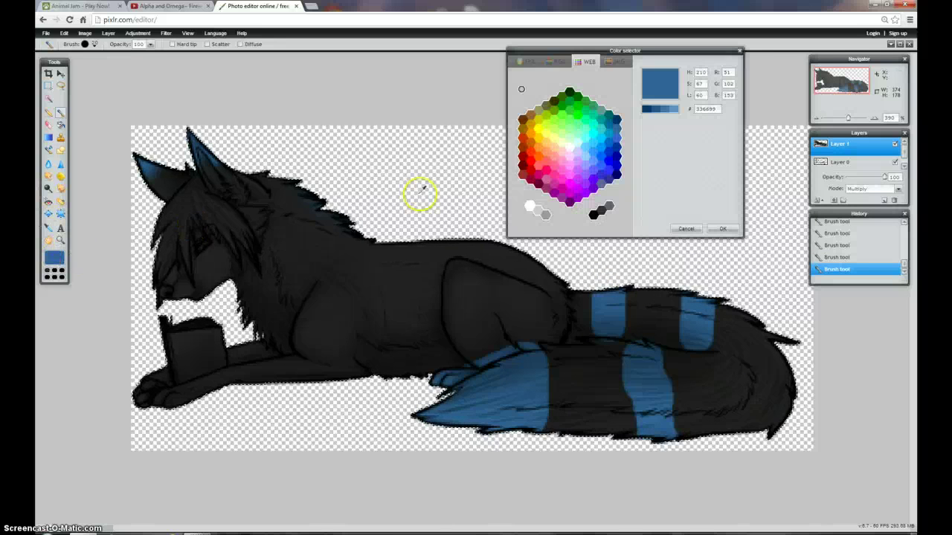
{"action": "left_click", "coordinate": [530, 208]}
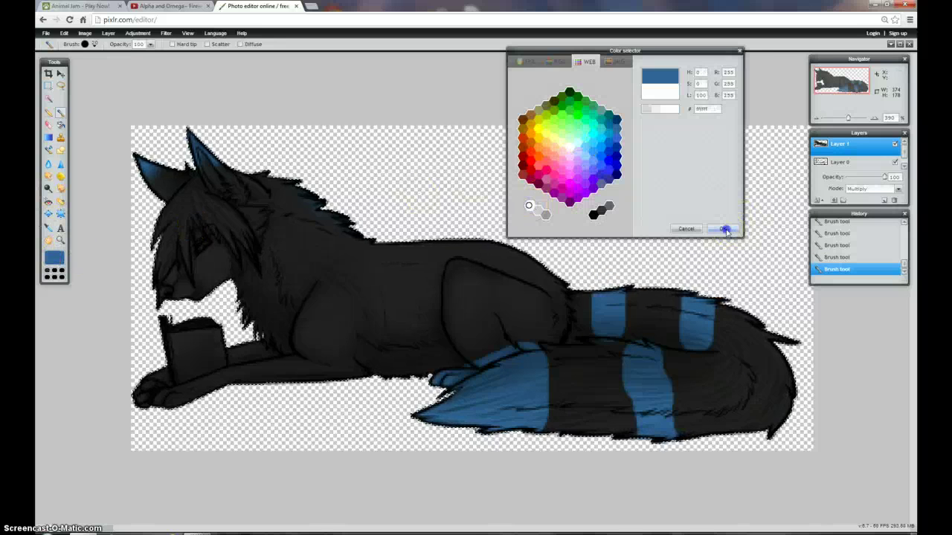
{"action": "left_click", "coordinate": [725, 229]}
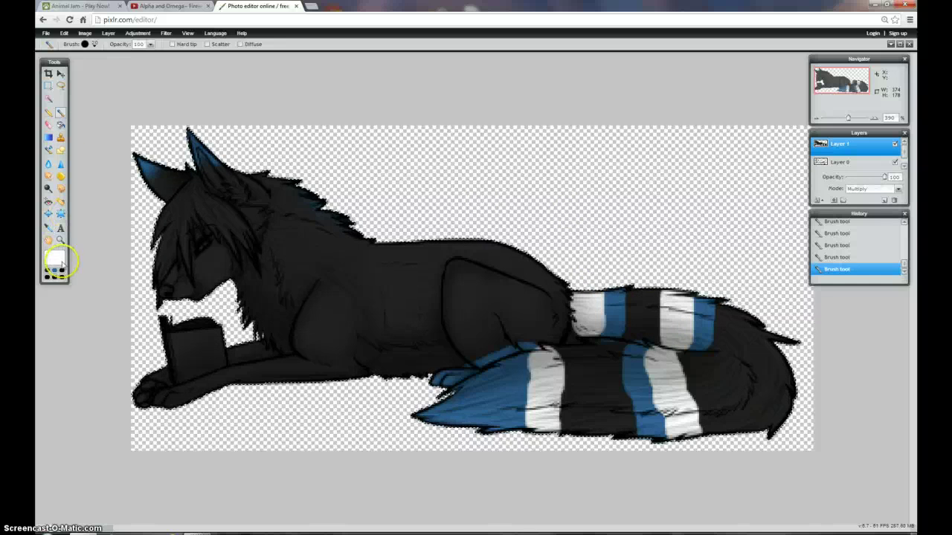
- Switch to dark gray, cover the blue spill on the hind paw, and choose the hard round 5-pixel brush
{"action": "left_click", "coordinate": [52, 272]}
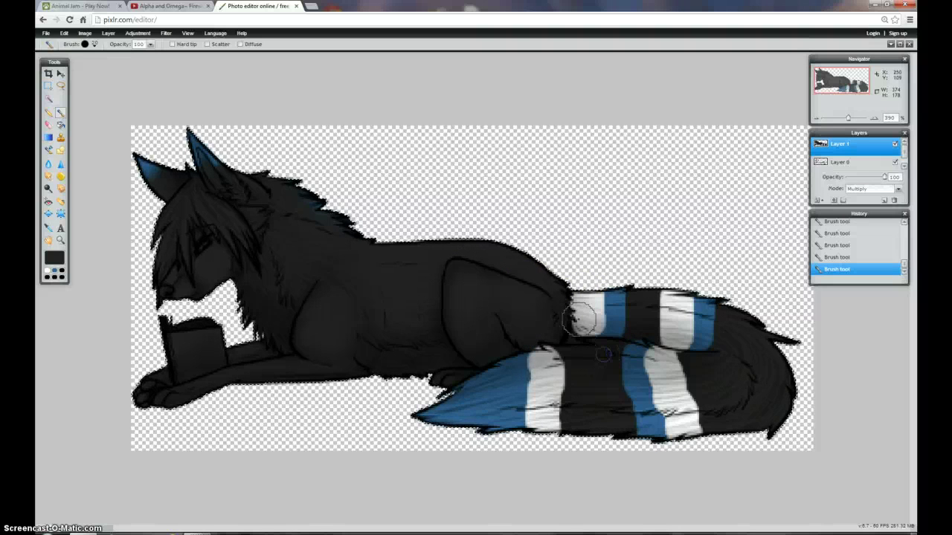
{"action": "left_click", "coordinate": [94, 44]}
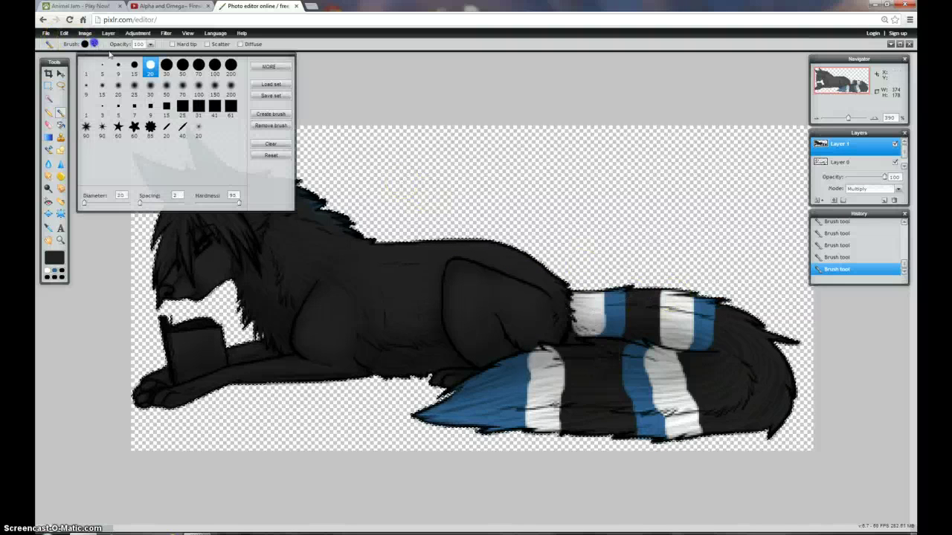
{"action": "left_click", "coordinate": [102, 66]}
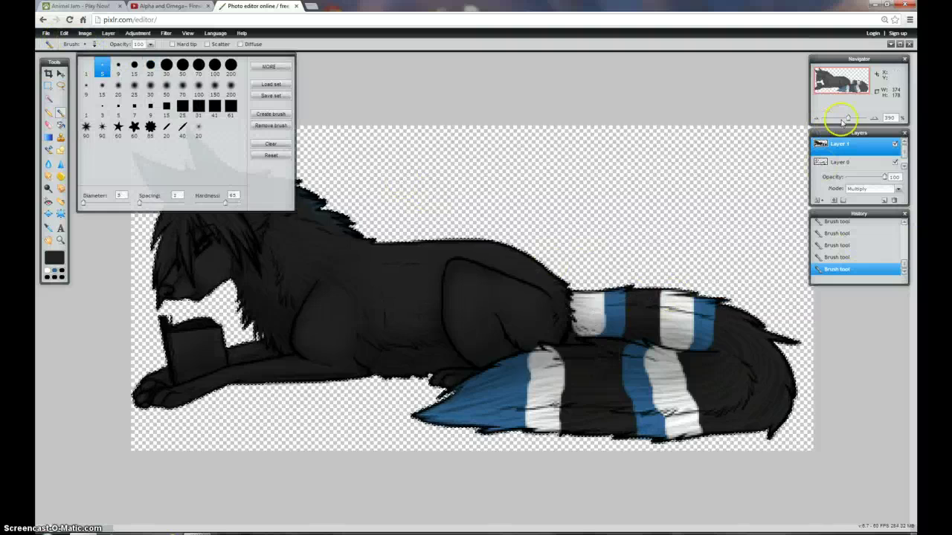
{"action": "left_click_drag", "start_coordinate": [848, 117], "coordinate": [884, 107]}
{"action": "left_click_drag", "start_coordinate": [850, 81], "coordinate": [862, 86]}
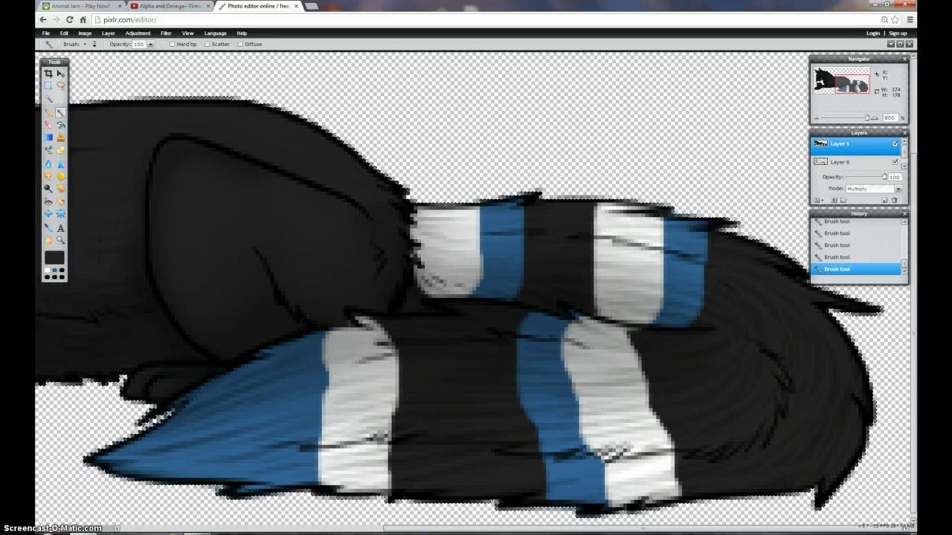
- Smudge the edges of the white and blue bands on the upper tail section using a hard round 15-pixel brush
{"action": "left_click", "coordinate": [49, 176]}
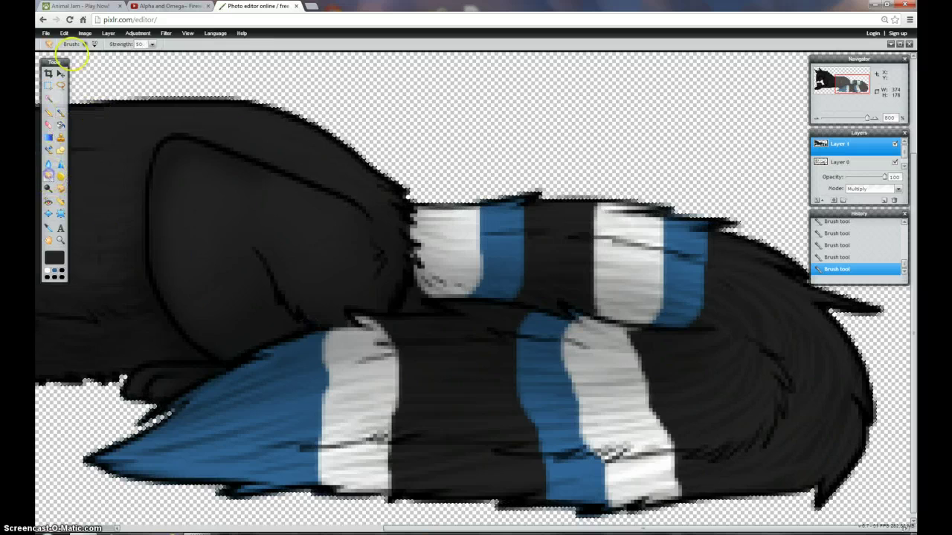
{"action": "left_click", "coordinate": [95, 44]}
{"action": "left_click", "coordinate": [134, 67]}
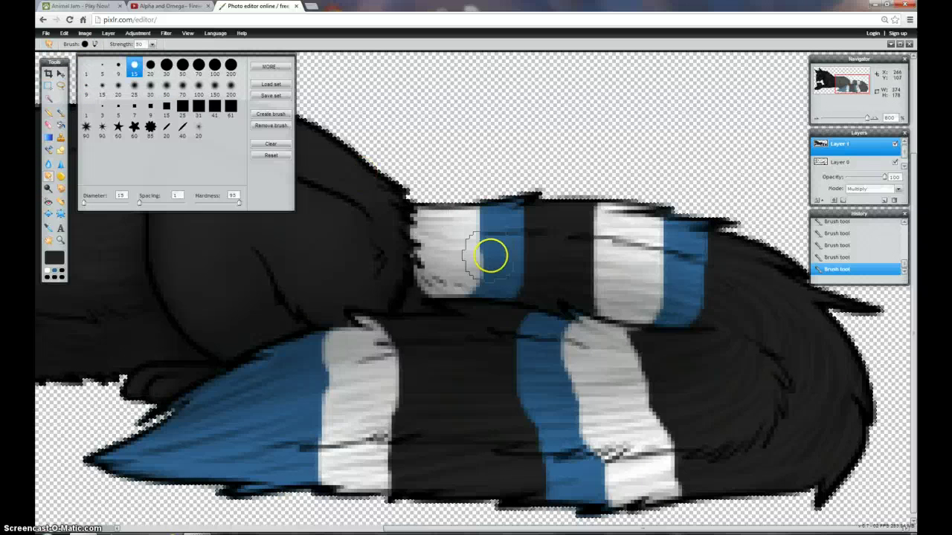
{"action": "left_click_drag", "start_coordinate": [431, 280], "coordinate": [415, 297]}
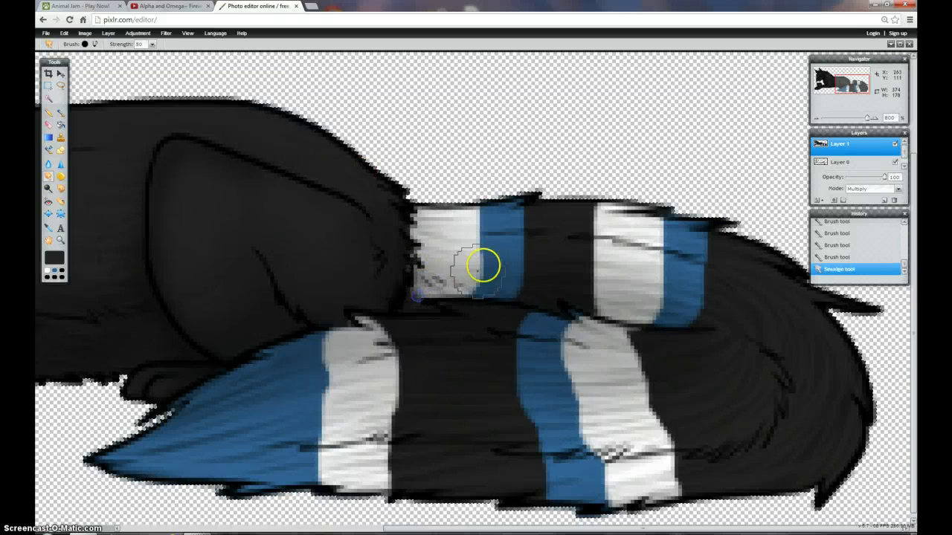
{"action": "mouse_move", "coordinate": [483, 266]}
{"action": "left_mouse_down"}
{"action": "mouse_move", "coordinate": [472, 230]}
{"action": "mouse_move", "coordinate": [483, 233]}
{"action": "mouse_move", "coordinate": [463, 249]}
{"action": "mouse_move", "coordinate": [464, 276]}
{"action": "left_mouse_up"}
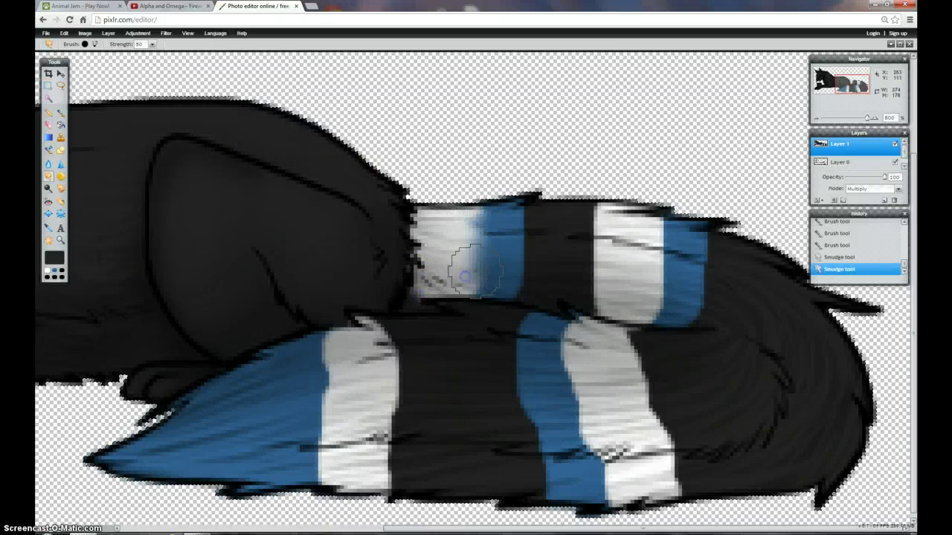
{"action": "left_click_drag", "start_coordinate": [530, 233], "coordinate": [521, 276]}
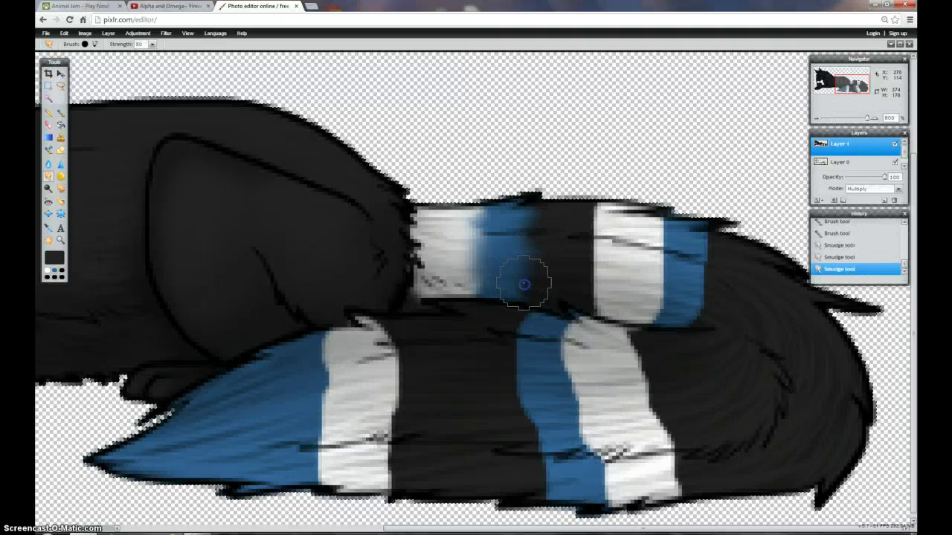
{"action": "mouse_move", "coordinate": [641, 276]}
{"action": "left_mouse_down"}
{"action": "mouse_move", "coordinate": [647, 238]}
{"action": "mouse_move", "coordinate": [647, 300]}
{"action": "mouse_move", "coordinate": [714, 249]}
{"action": "mouse_move", "coordinate": [703, 260]}
{"action": "mouse_move", "coordinate": [708, 290]}
{"action": "mouse_move", "coordinate": [684, 311]}
{"action": "left_mouse_up"}
{"action": "mouse_move", "coordinate": [595, 229]}
{"action": "left_mouse_down"}
{"action": "mouse_move", "coordinate": [617, 238]}
{"action": "mouse_move", "coordinate": [604, 310]}
{"action": "left_mouse_up"}
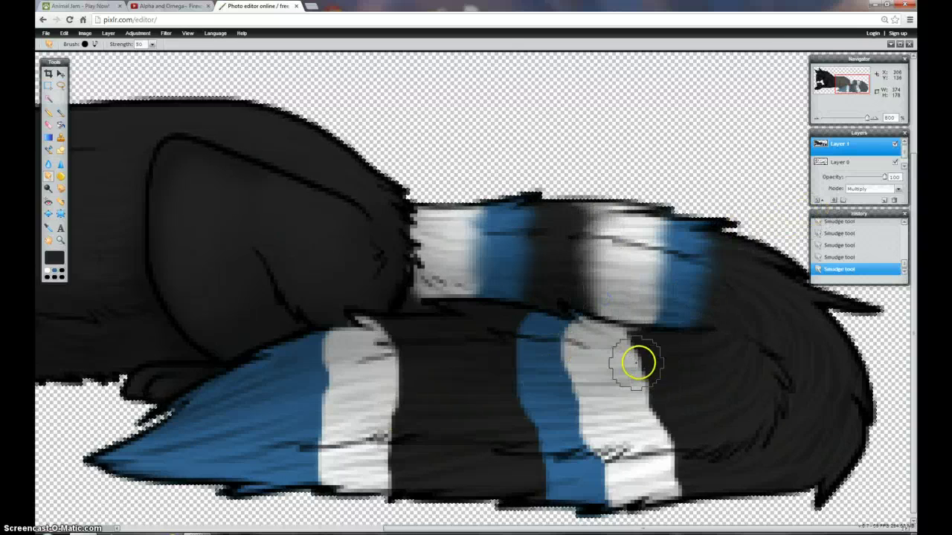
- Smudge the edges of the white and blue bands on the lower tail section, including the border of the blue tip
{"action": "mouse_move", "coordinate": [632, 366]}
{"action": "left_mouse_down"}
{"action": "mouse_move", "coordinate": [657, 359]}
{"action": "mouse_move", "coordinate": [635, 386]}
{"action": "mouse_move", "coordinate": [656, 421]}
{"action": "mouse_move", "coordinate": [680, 497]}
{"action": "left_mouse_up"}
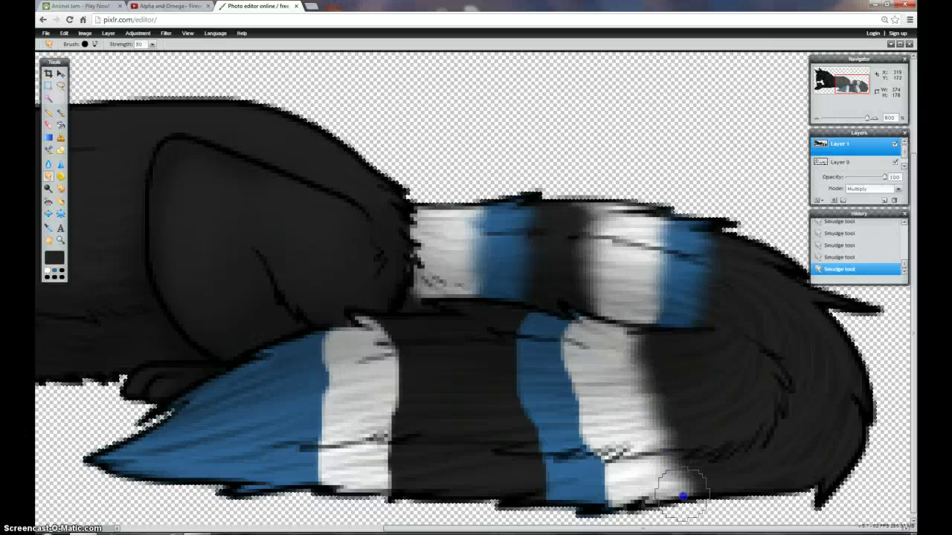
{"action": "mouse_move", "coordinate": [529, 408]}
{"action": "left_mouse_down"}
{"action": "mouse_move", "coordinate": [553, 345]}
{"action": "mouse_move", "coordinate": [576, 345]}
{"action": "mouse_move", "coordinate": [577, 399]}
{"action": "mouse_move", "coordinate": [617, 489]}
{"action": "left_mouse_up"}
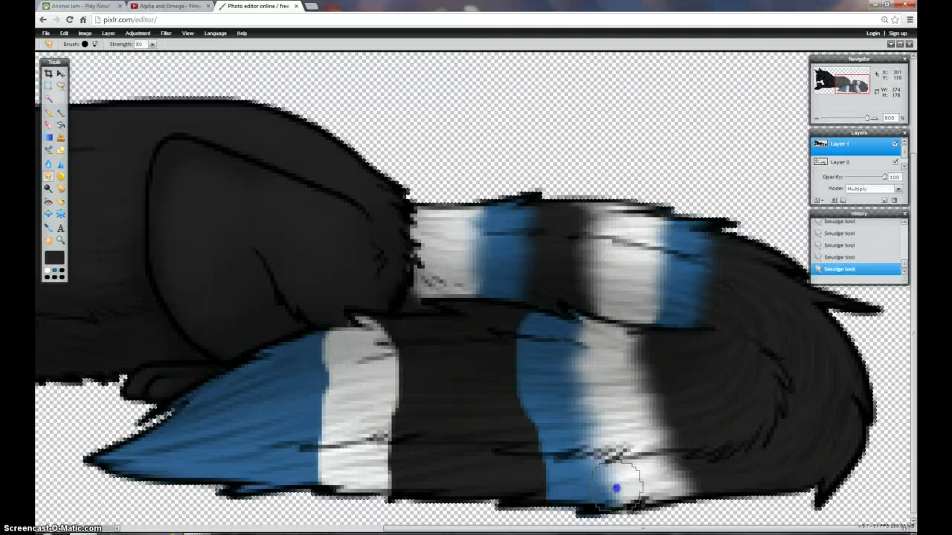
{"action": "mouse_move", "coordinate": [529, 382]}
{"action": "left_mouse_down"}
{"action": "mouse_move", "coordinate": [526, 335]}
{"action": "mouse_move", "coordinate": [502, 338]}
{"action": "mouse_move", "coordinate": [509, 345]}
{"action": "mouse_move", "coordinate": [500, 372]}
{"action": "mouse_move", "coordinate": [513, 381]}
{"action": "mouse_move", "coordinate": [537, 474]}
{"action": "mouse_move", "coordinate": [522, 504]}
{"action": "left_mouse_up"}
{"action": "mouse_move", "coordinate": [373, 343]}
{"action": "left_mouse_down"}
{"action": "mouse_move", "coordinate": [380, 383]}
{"action": "mouse_move", "coordinate": [395, 405]}
{"action": "mouse_move", "coordinate": [394, 483]}
{"action": "left_mouse_up"}
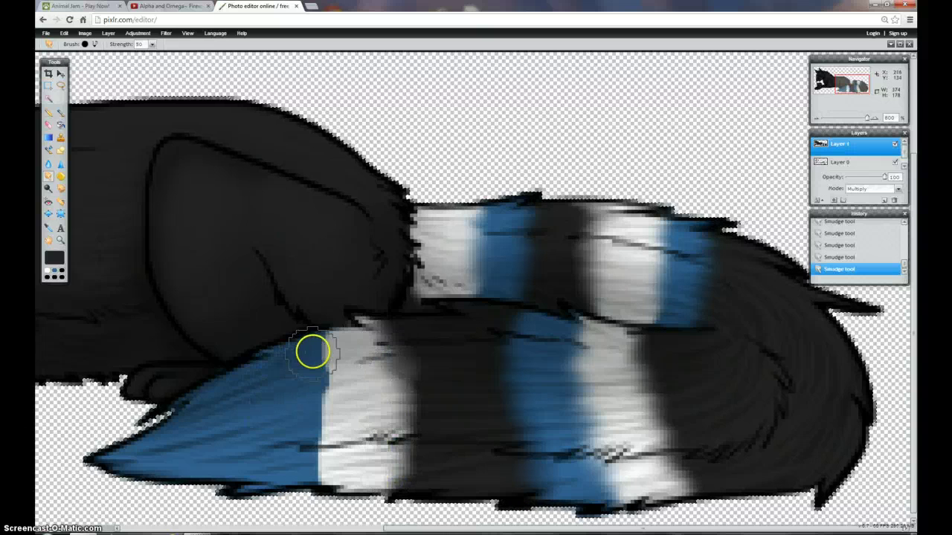
{"action": "left_click_drag", "start_coordinate": [313, 351], "coordinate": [320, 511]}
{"action": "scroll", "coordinate": [399, 437], "scroll_direction": "down", "scroll_amount": 1}
{"action": "scroll", "coordinate": [399, 439], "scroll_direction": "down", "scroll_amount": 4}
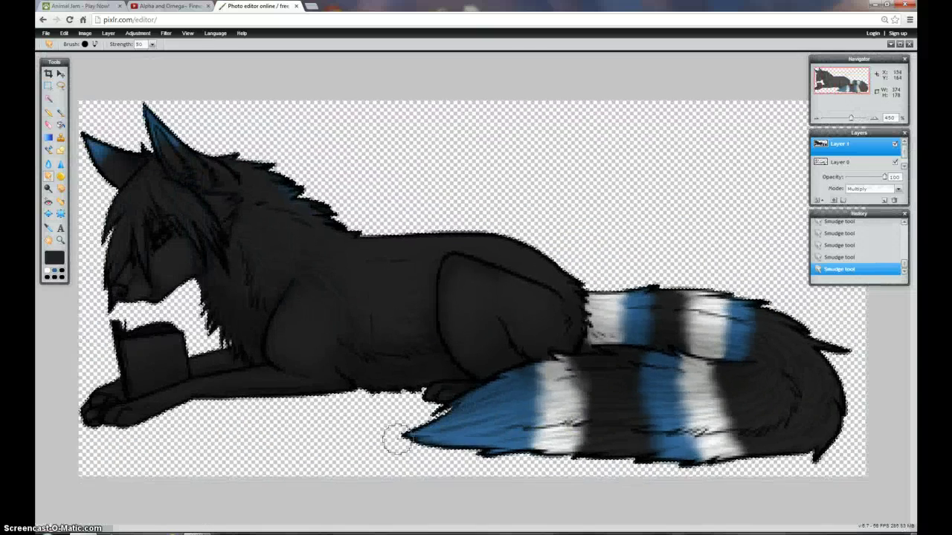
{"action": "scroll", "coordinate": [396, 439], "scroll_direction": "down", "scroll_amount": 1}
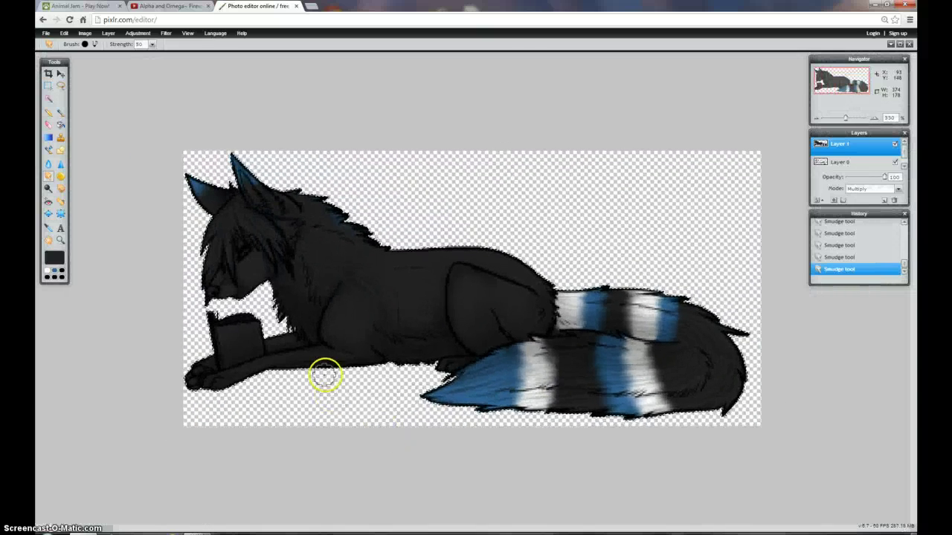
{"action": "scroll", "coordinate": [324, 379], "scroll_direction": "up", "scroll_amount": 1}
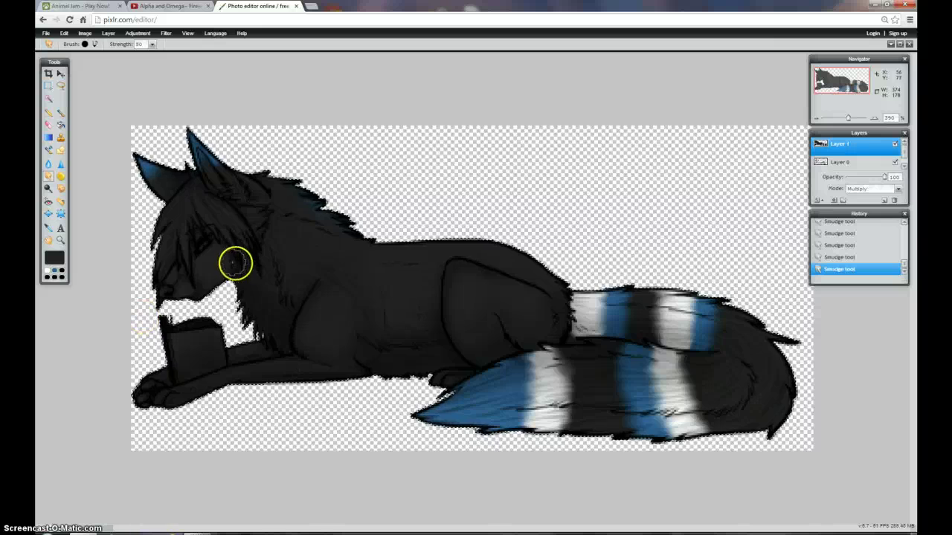
- Switch to Animal Jam, complete the chat message "well bye guys btw i'll show you the pose when its done", and select its text
{"action": "left_click", "coordinate": [82, 5]}
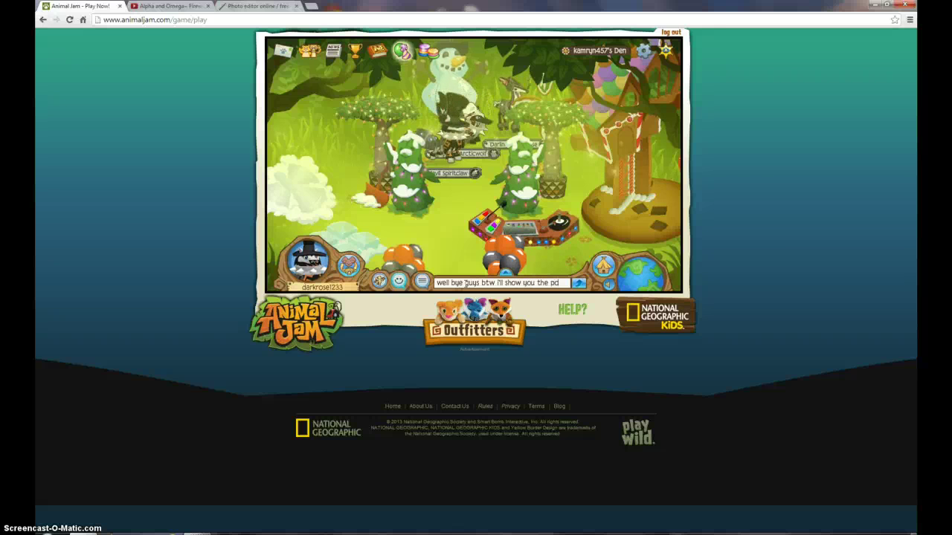
{"action": "key", "text": "BackSpace"}
{"action": "type", "text": "wi"}
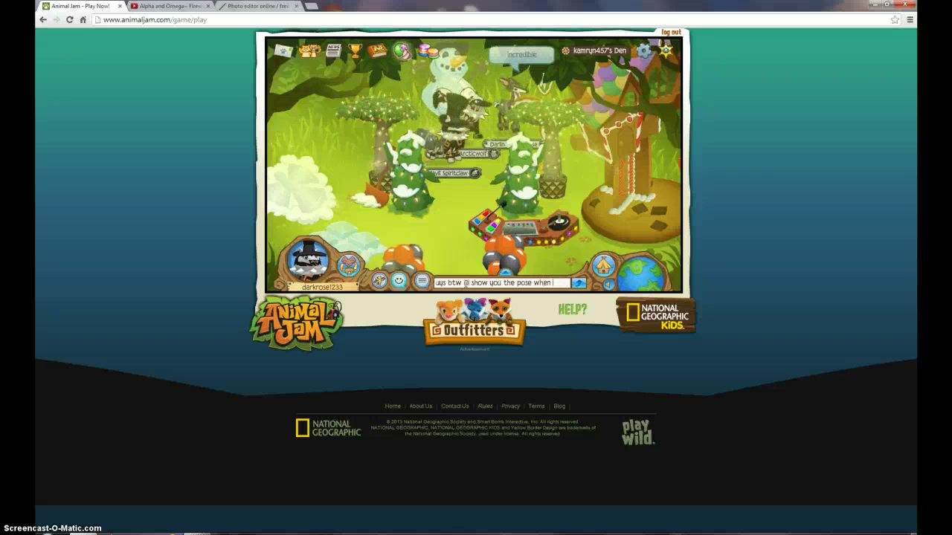
{"action": "type", "text": "en its done"}
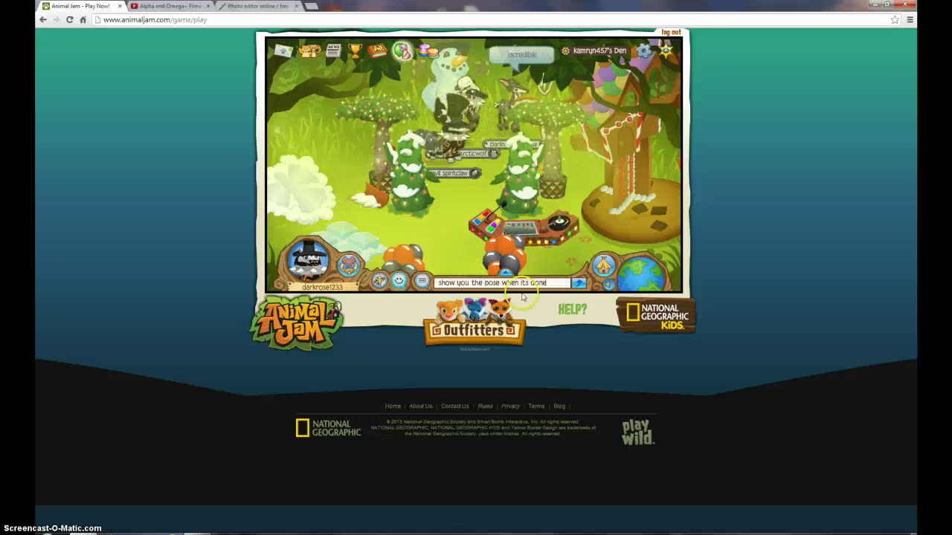
{"action": "left_click_drag", "start_coordinate": [564, 283], "coordinate": [430, 283]}
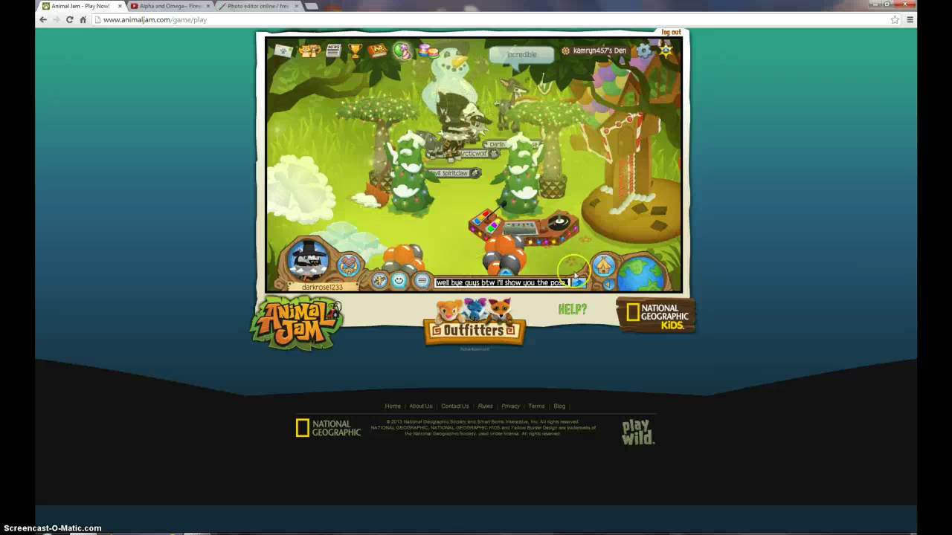